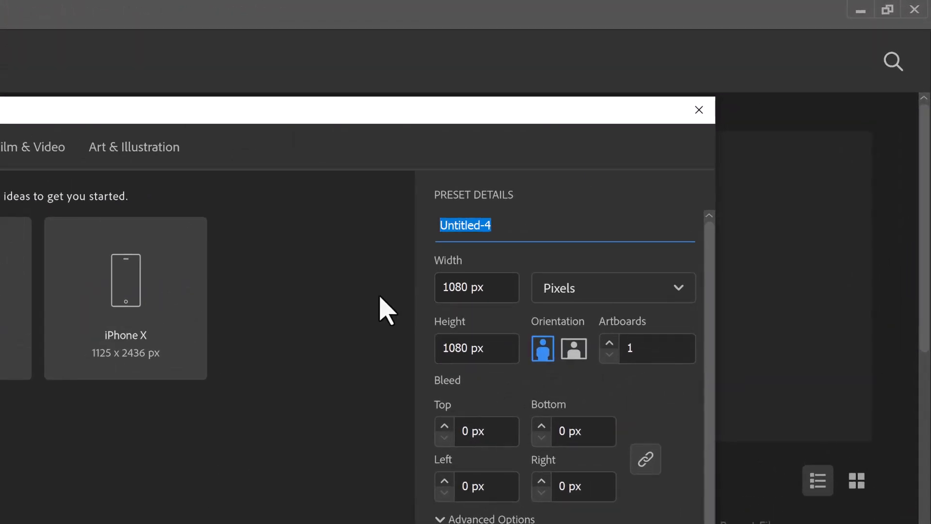
Name the new document New Day and set its width and height to 2000 px, with Pixels as the unit.
type("New Day")
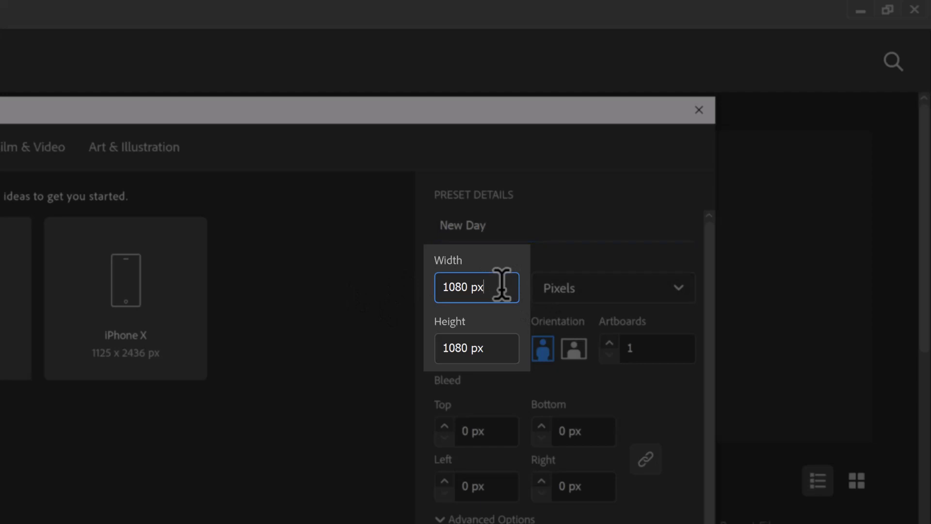
left_click_drag(501, 286, 363, 286)
type("2000")
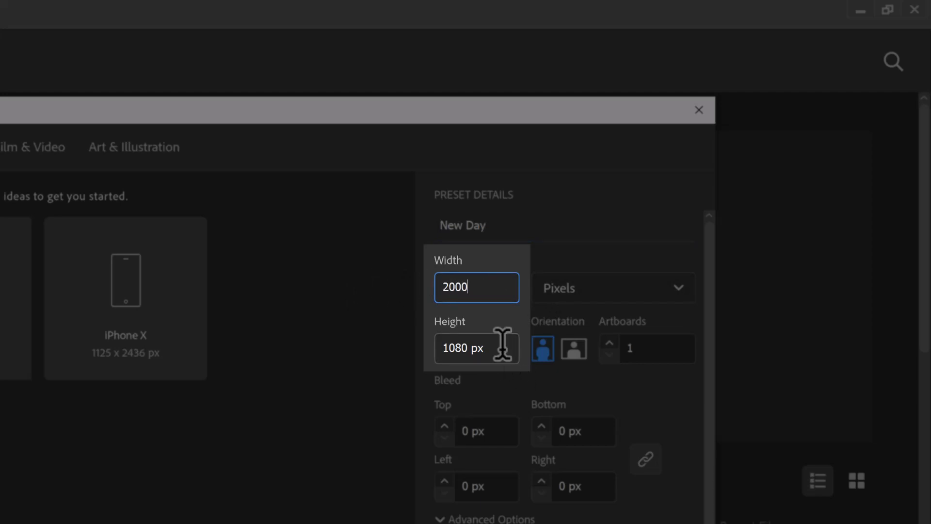
key("Tab")
type("2000")
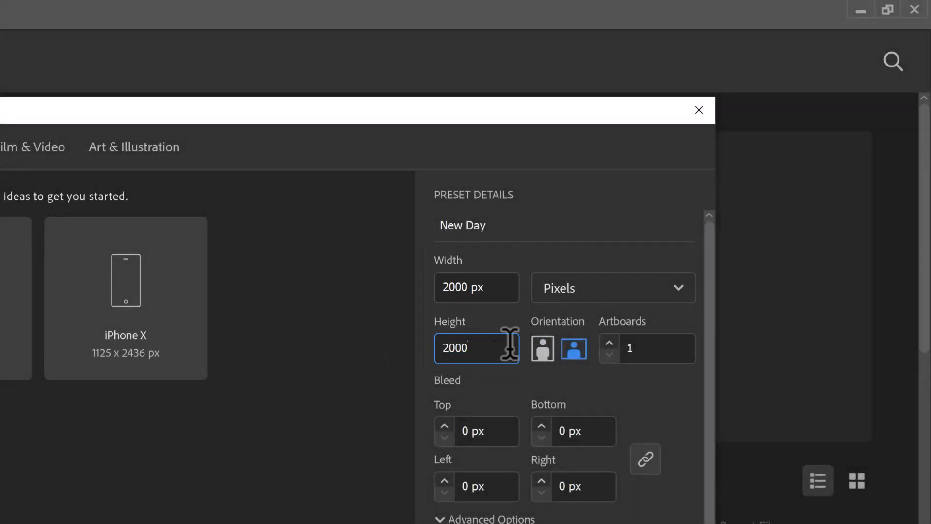
left_click(676, 294)
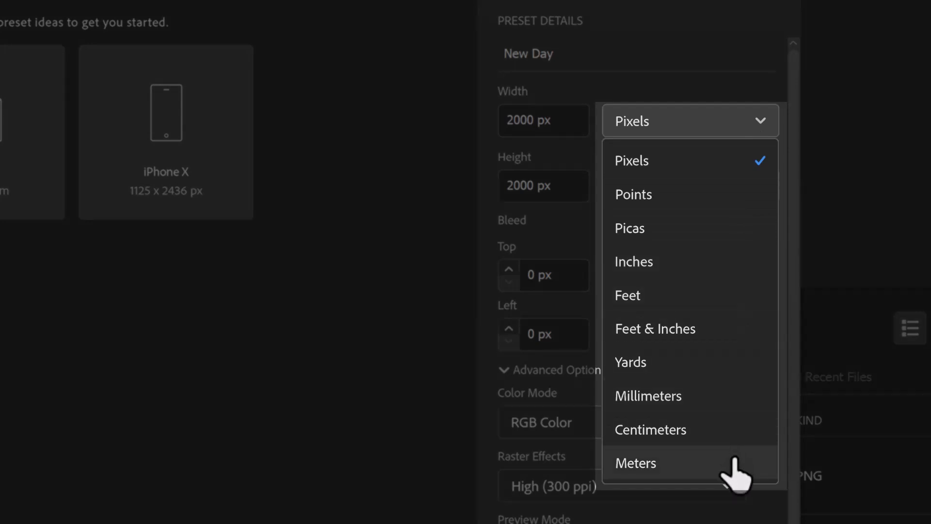
left_click(771, 155)
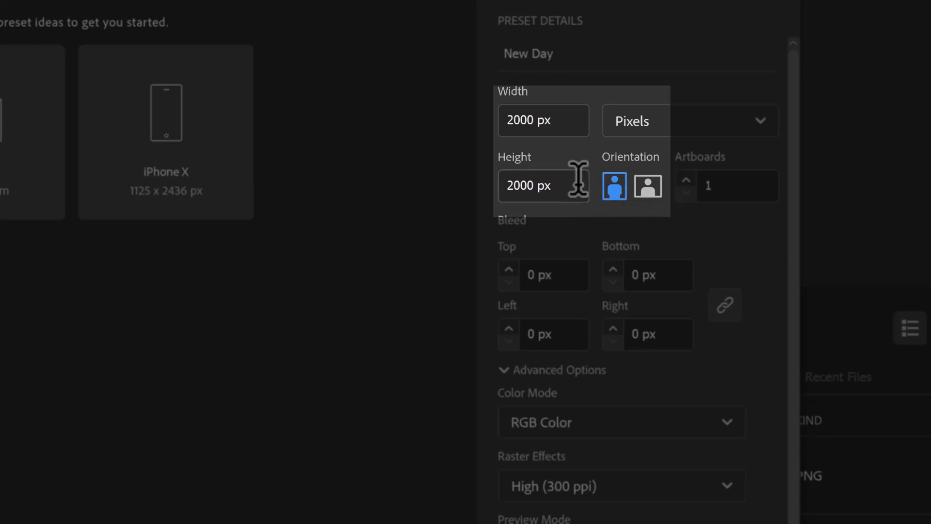
Set the document height to 3000 px, switch the orientation to landscape, and return it to portrait.
left_click(520, 185)
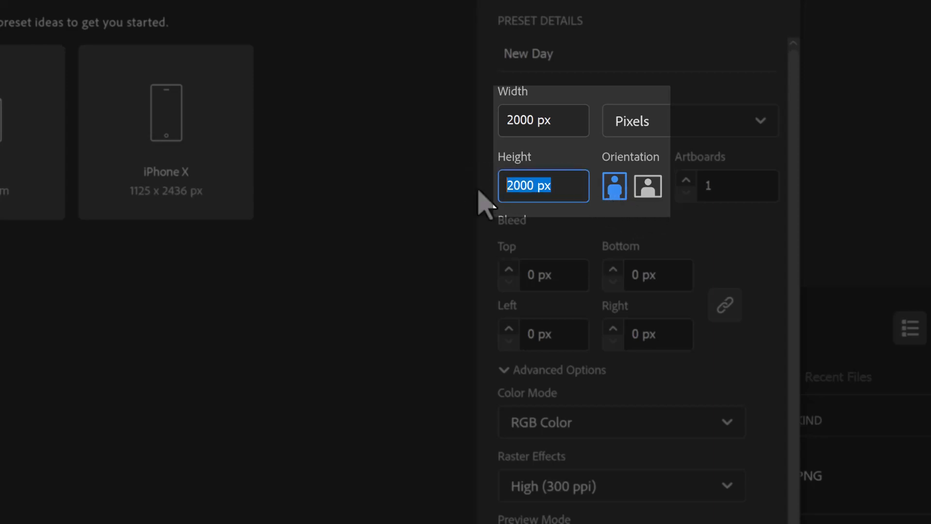
type("3000")
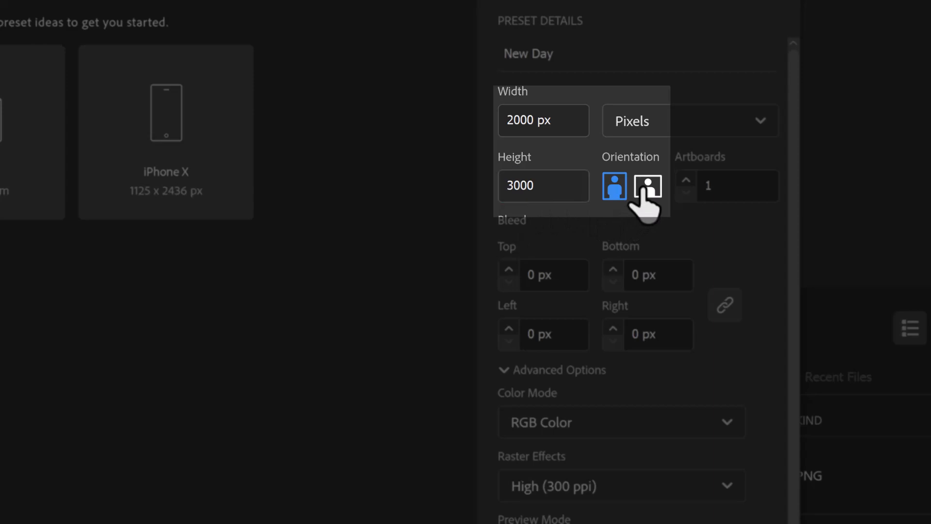
left_click(643, 190)
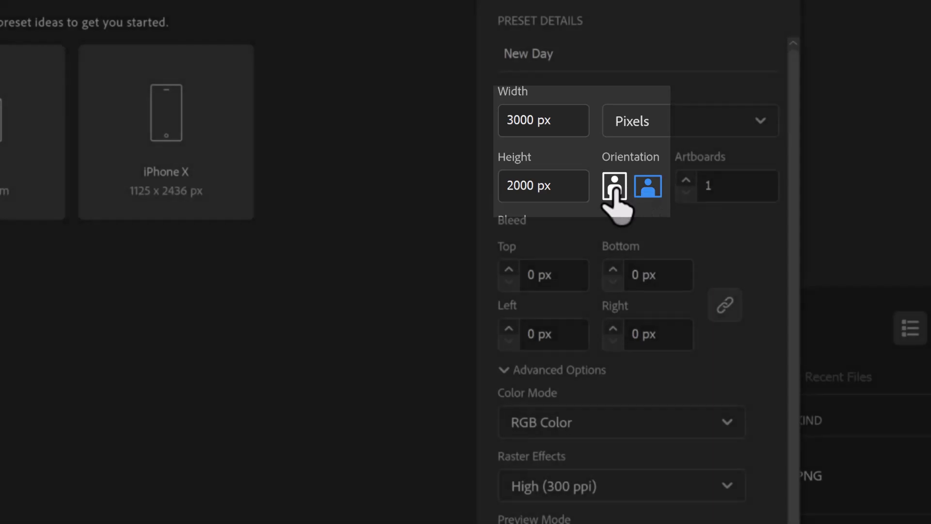
left_click(615, 191)
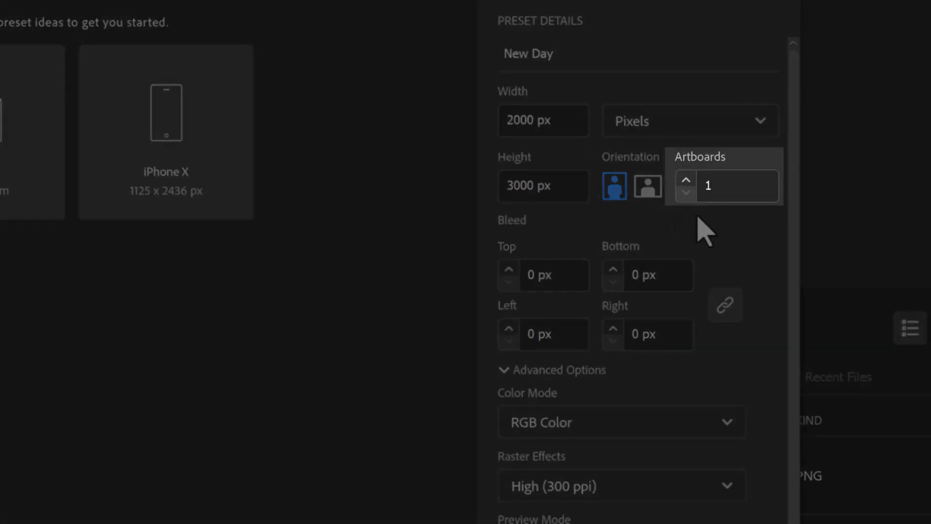
Set the number of artboards for the New Day document to 2.
left_click(722, 185)
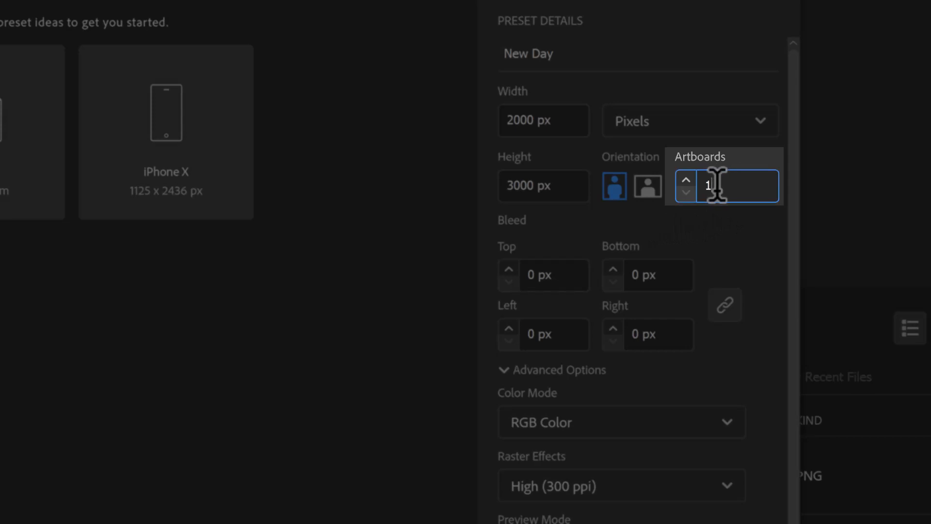
left_click_drag(717, 185, 701, 187)
type("2")
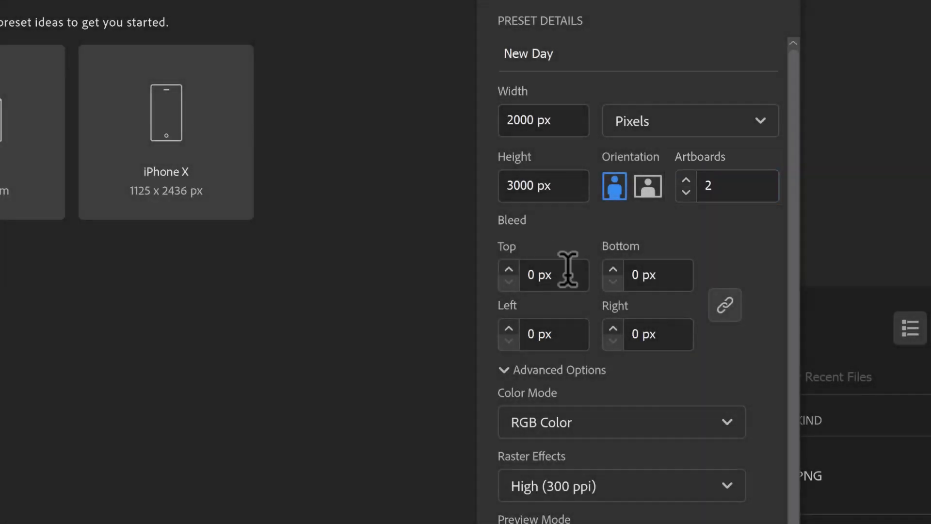
Switch the document's color mode to CMYK Color and back to RGB Color.
left_click(620, 434)
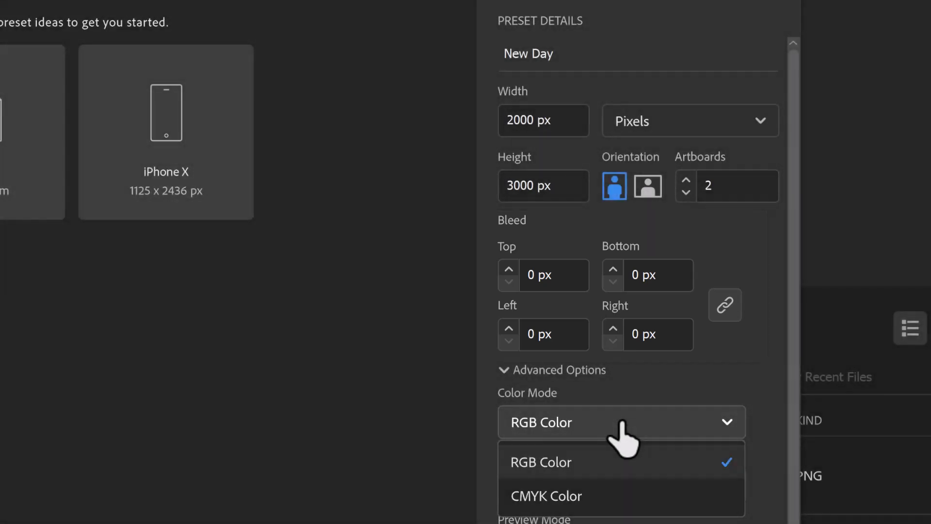
left_click(619, 500)
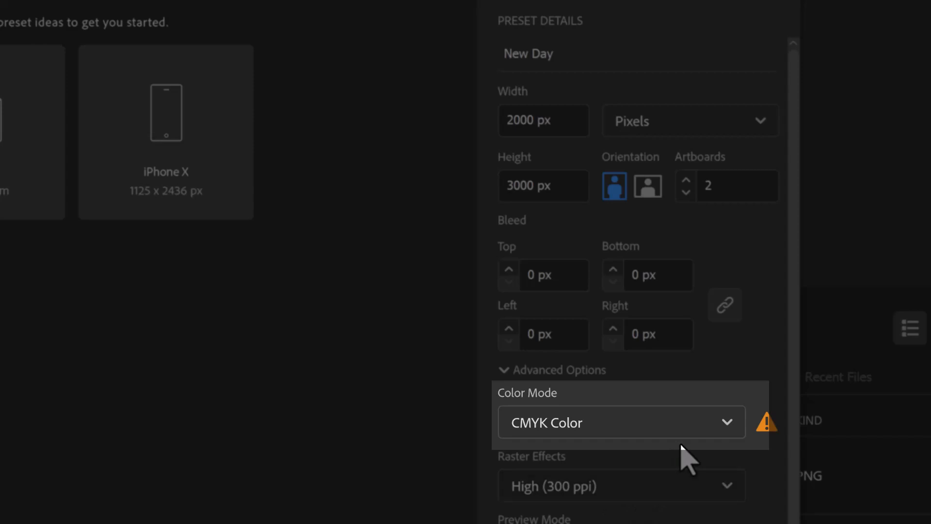
left_click(724, 428)
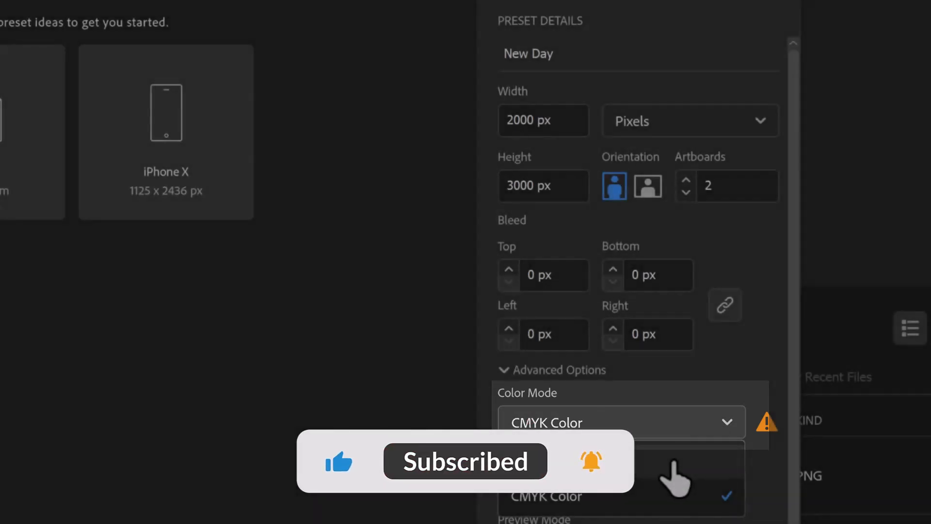
left_click(673, 465)
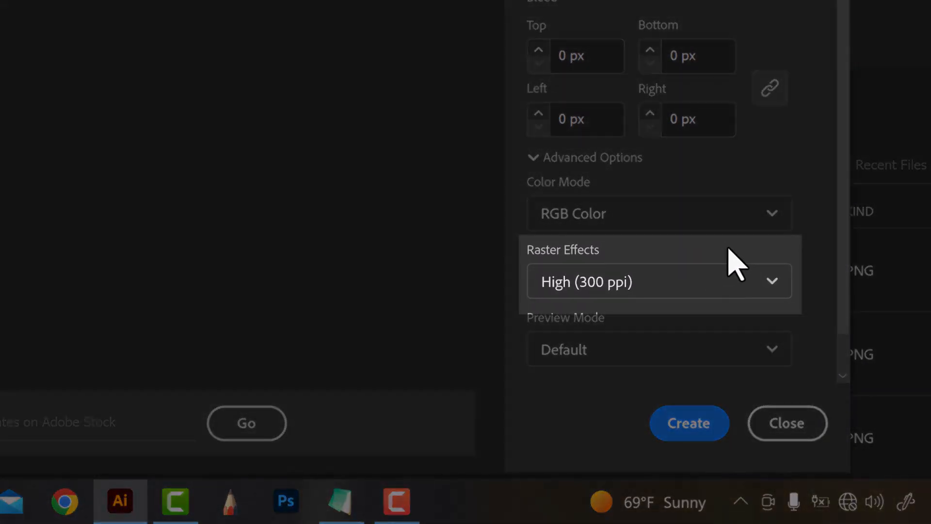
Choose High (300 ppi) for the raster effects and create the New Day document.
left_click(713, 285)
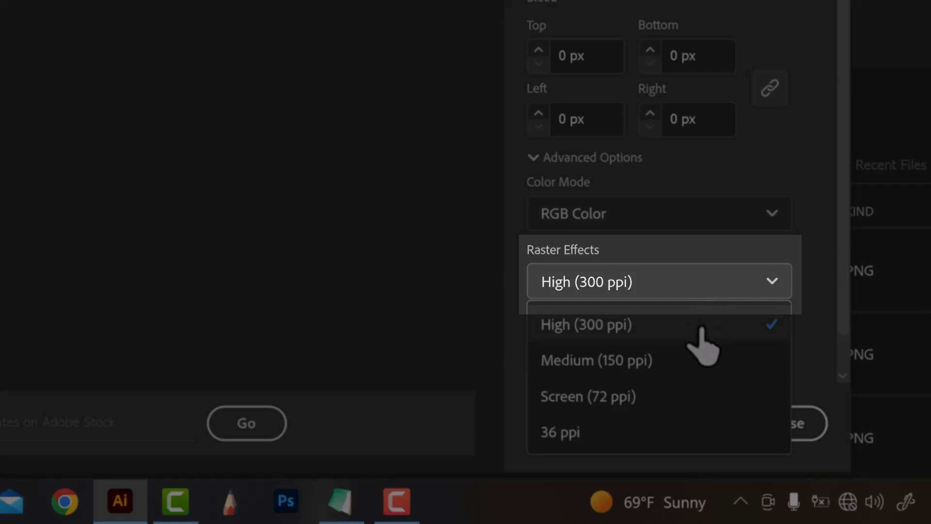
left_click(702, 331)
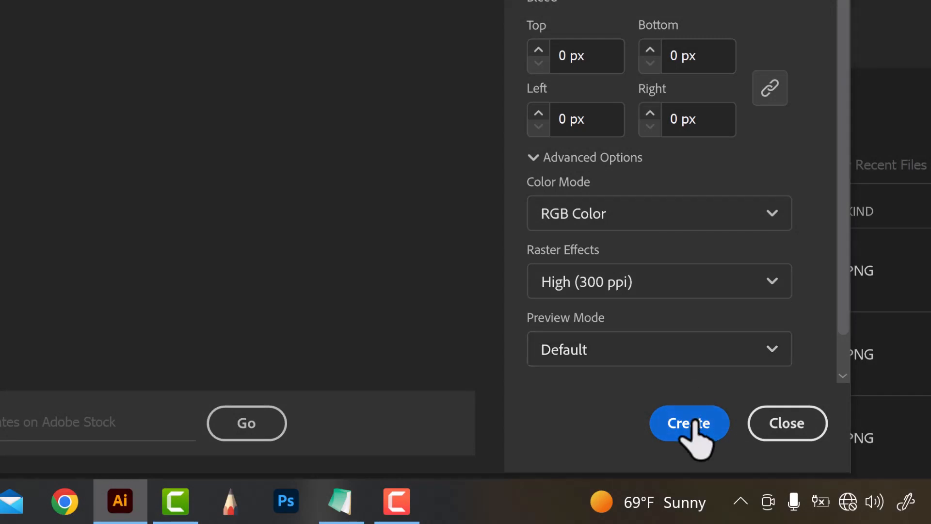
left_click(695, 422)
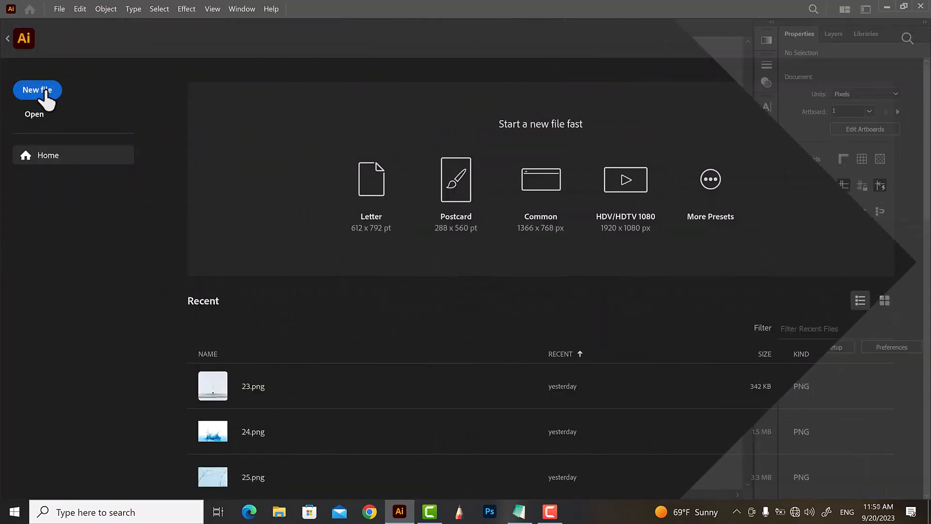
Browse the Mobile, Web, Print and Film & Video presets for a new document, and create it from the Art & Illustration A4 preset.
left_click(43, 92)
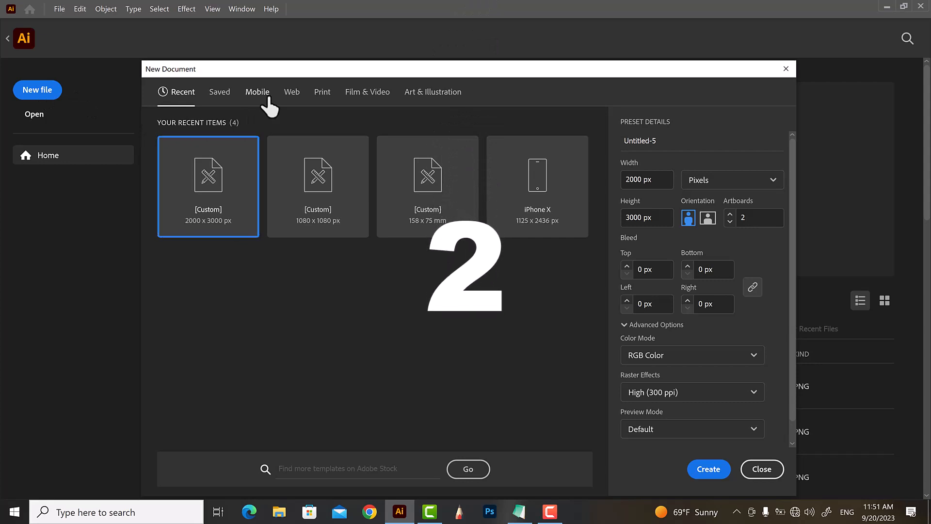
left_click(267, 97)
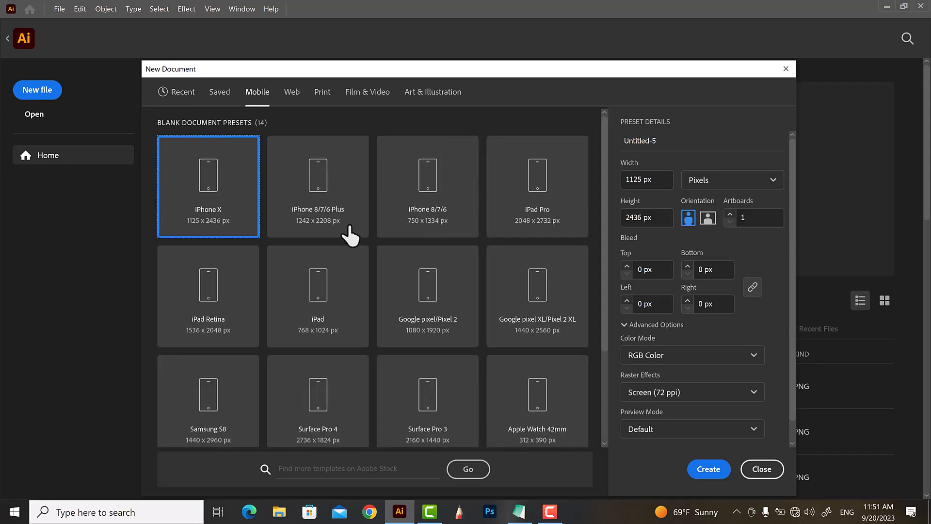
scroll(349, 243, "down", 3)
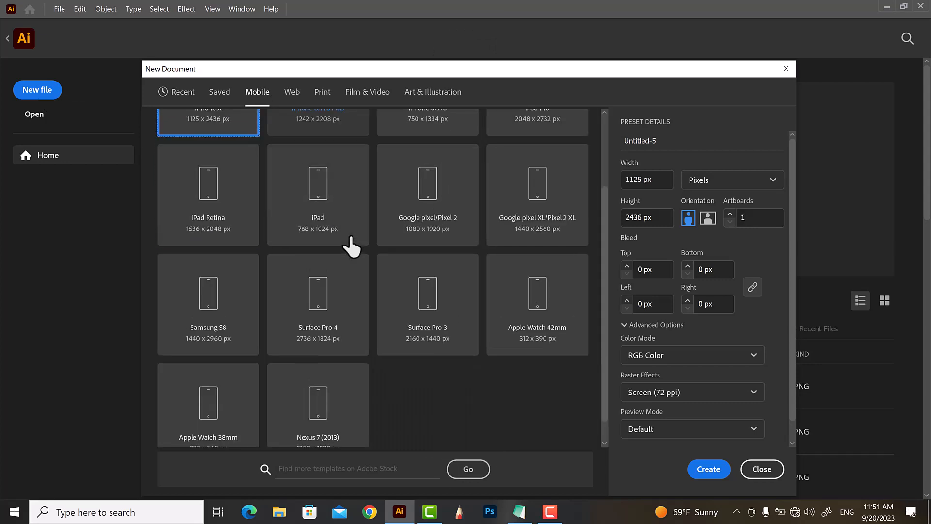
left_click(293, 95)
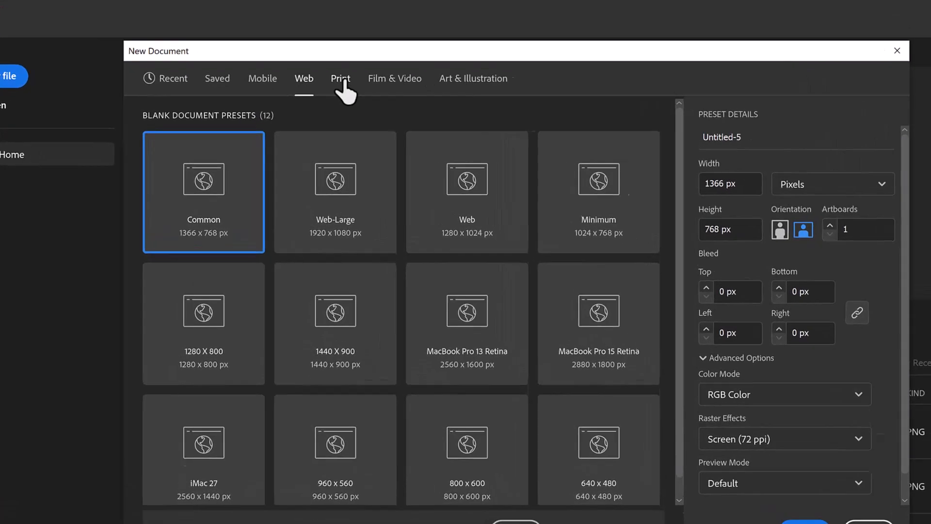
left_click(322, 92)
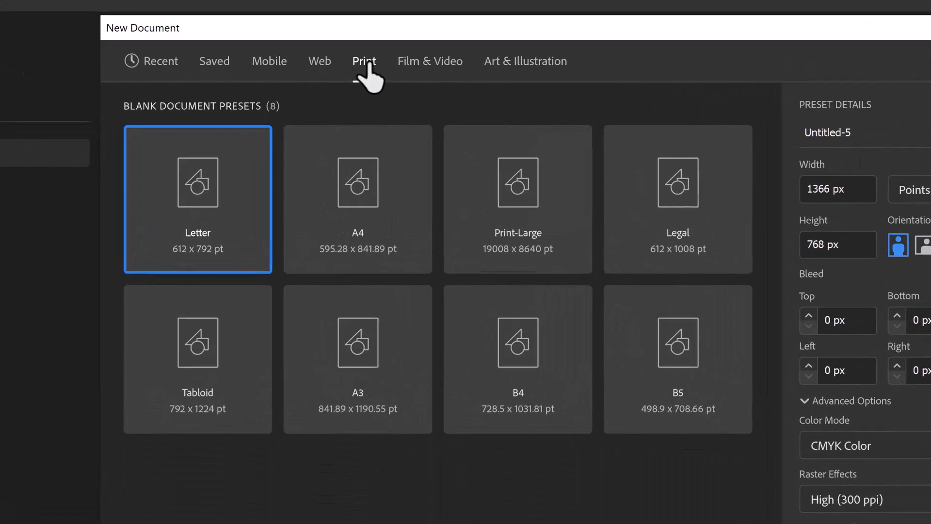
left_click(410, 66)
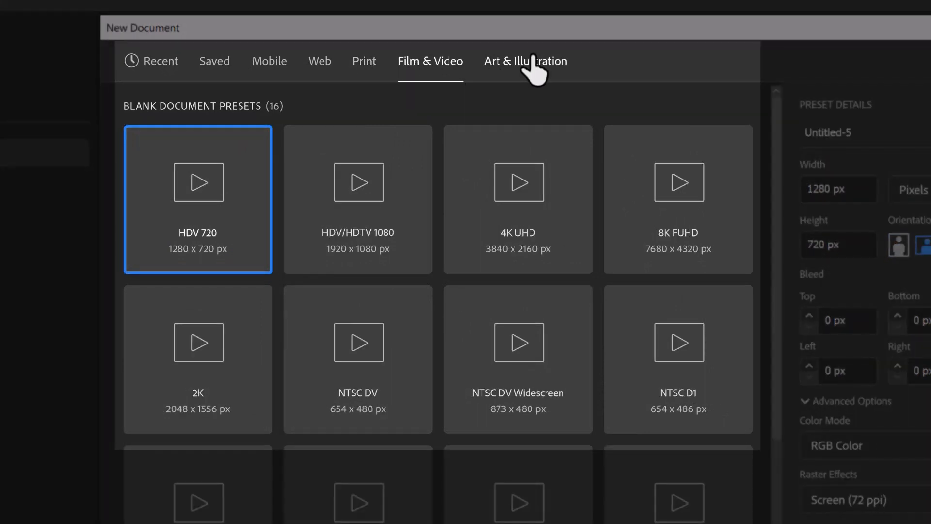
left_click(534, 59)
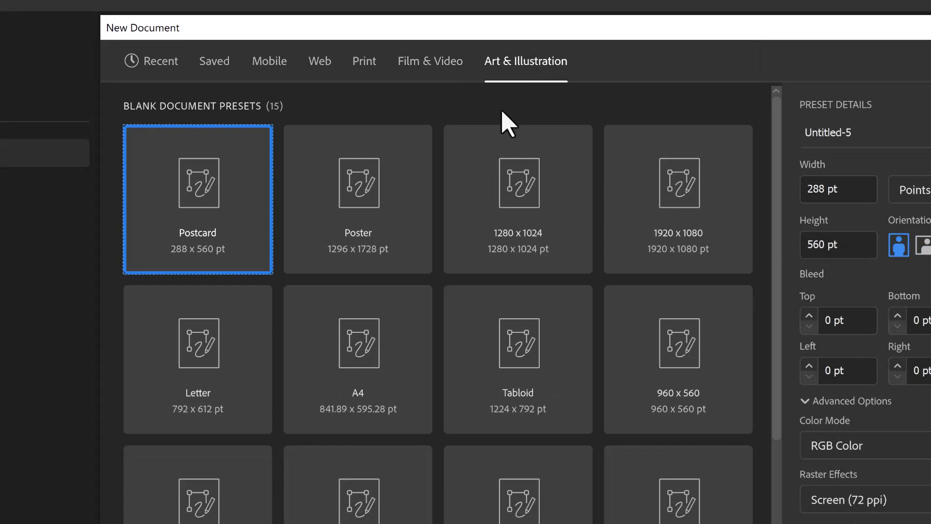
left_click(397, 336)
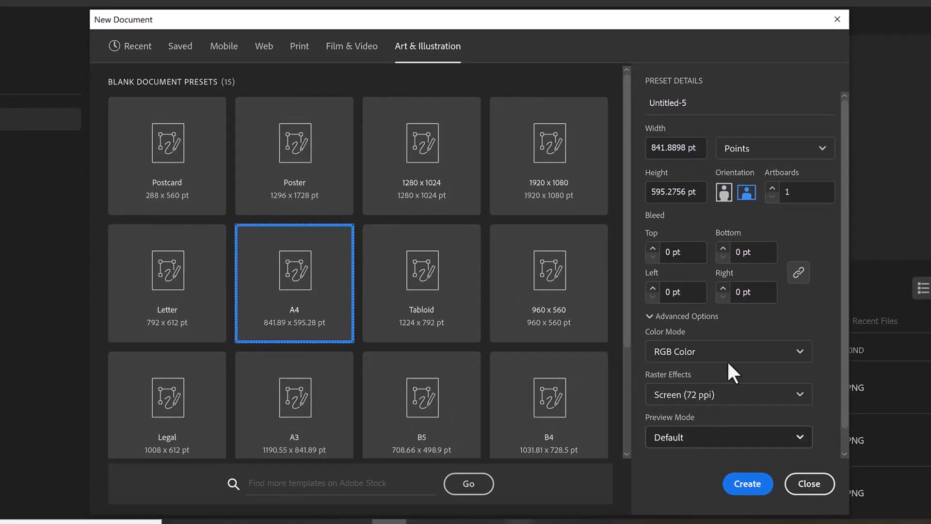
left_click(745, 483)
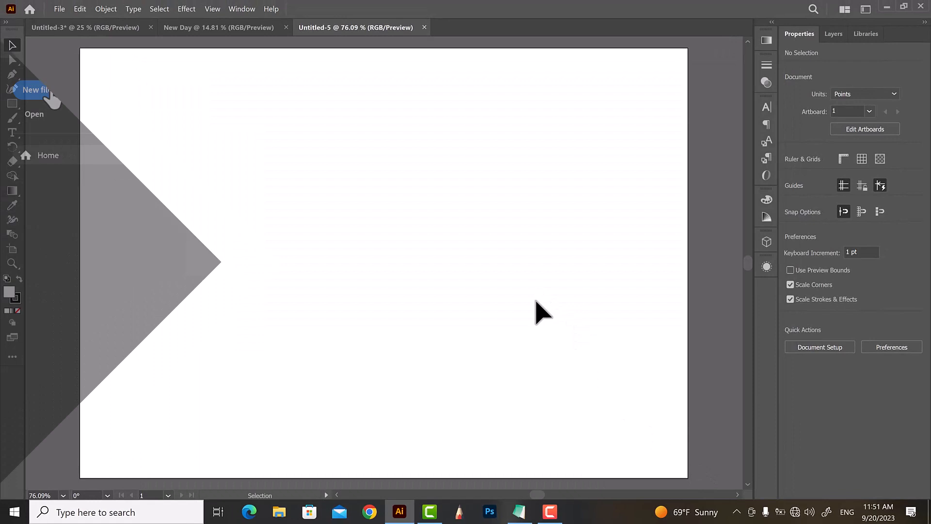
Start another new document with Millimeters as the unit, setting its width to 200 mm and height to 300 mm.
left_click(48, 92)
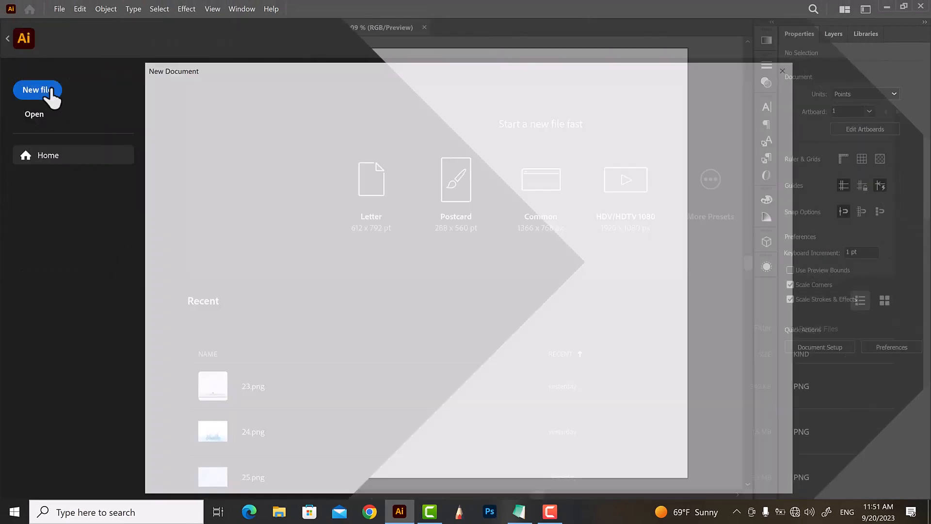
left_click(754, 184)
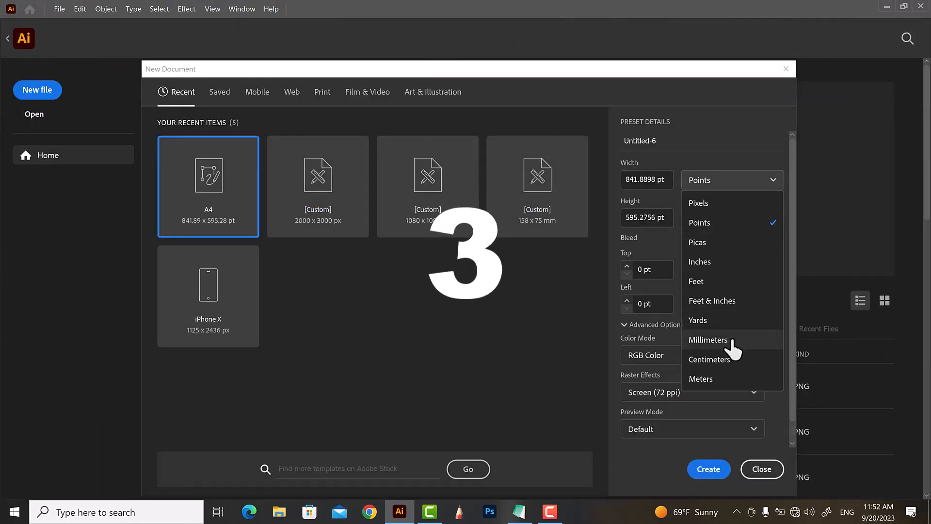
left_click(732, 349)
left_click(661, 177)
double_click(661, 177)
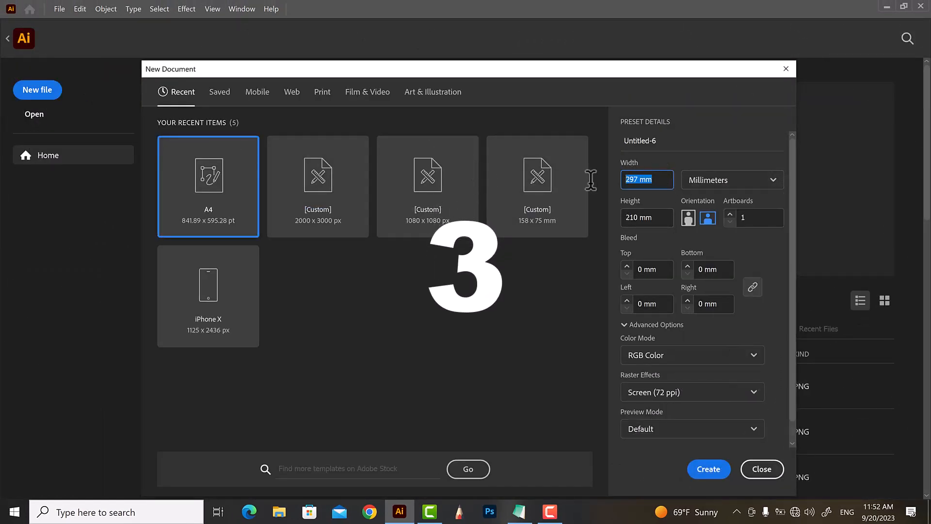
type("200")
key("Tab")
type("3")
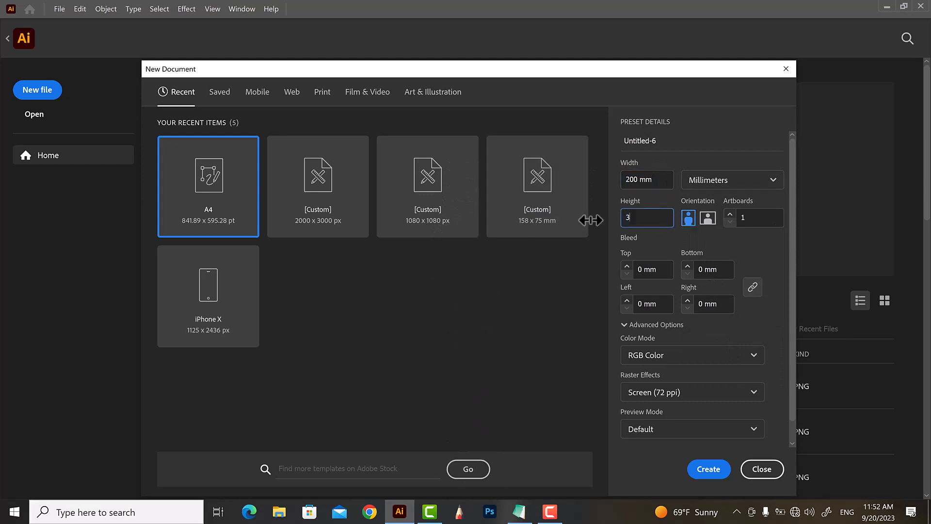
left_click(735, 338)
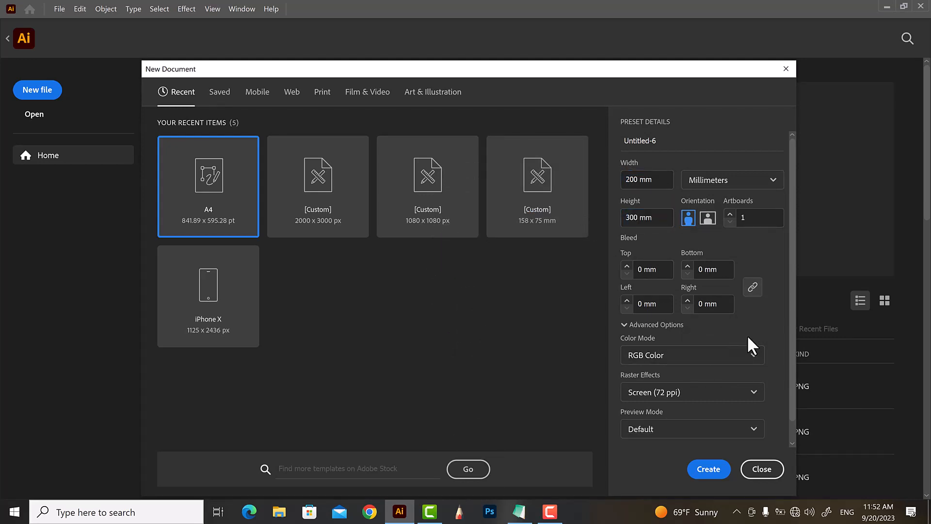
Set the raster effects to High (300 ppi) and create the 200 × 300 mm document.
left_click(744, 394)
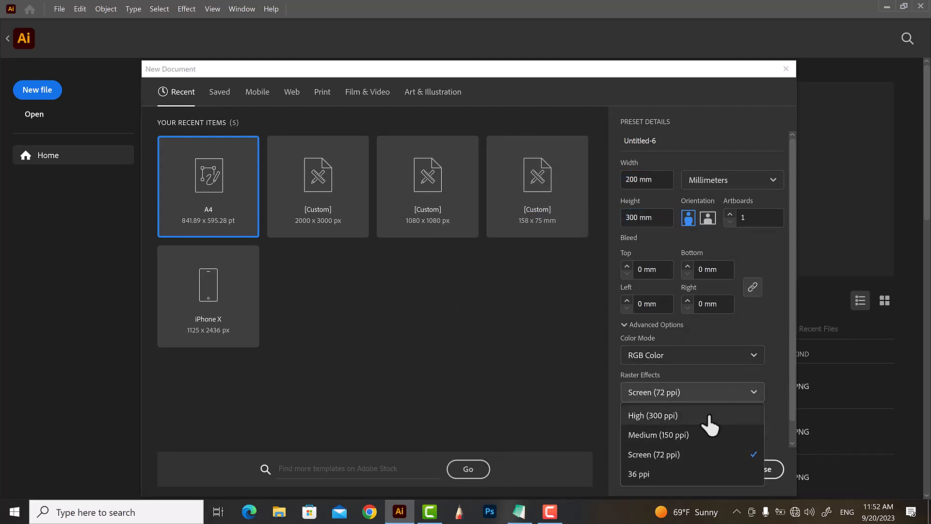
left_click(710, 418)
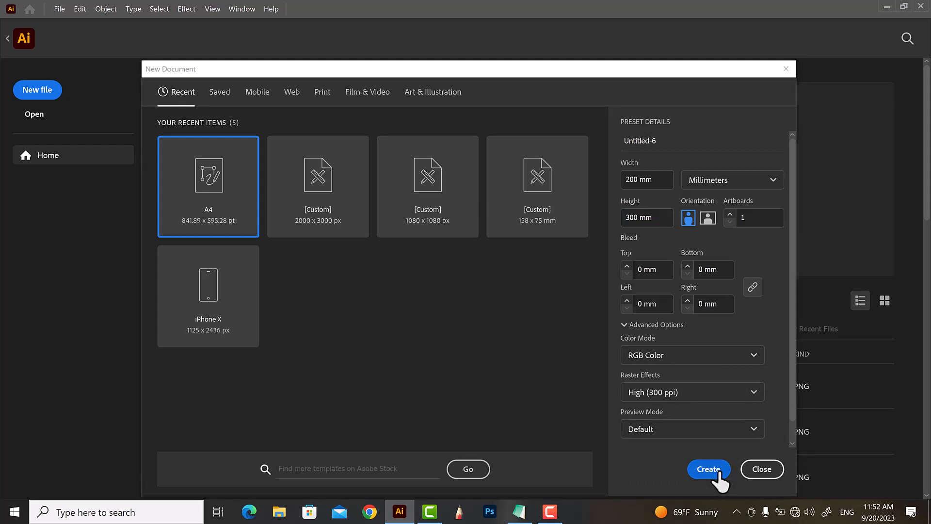
left_click(718, 473)
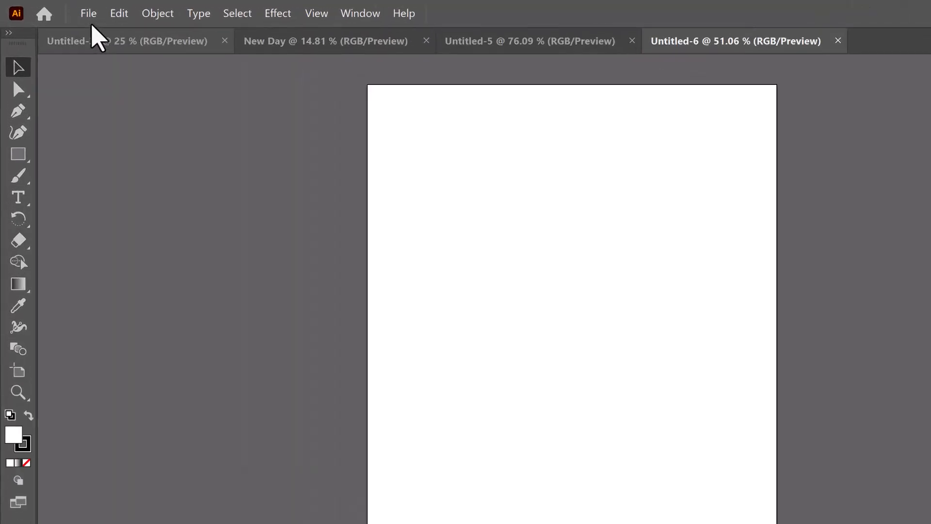
Start saving the document as an Illustrator template on the Desktop, naming the file Adobe Illustrator Template 1.
left_click(59, 10)
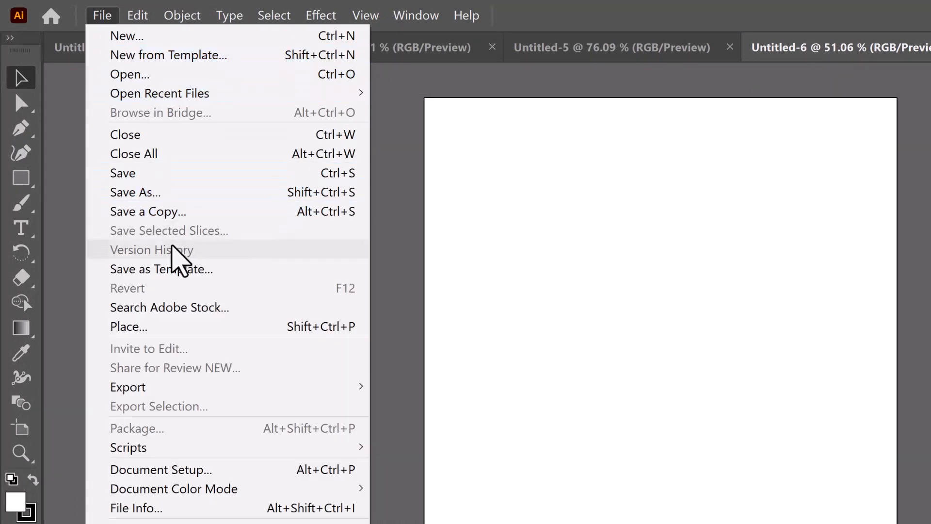
left_click(181, 270)
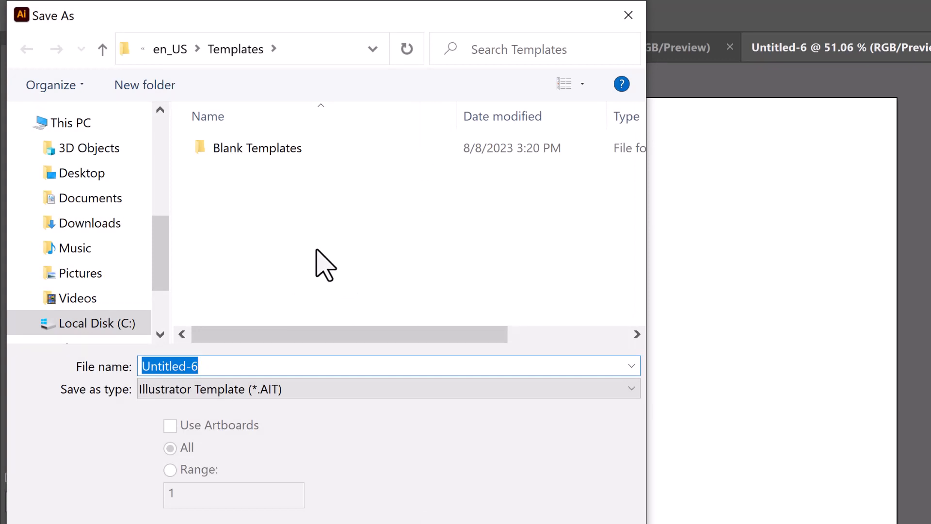
left_click(104, 173)
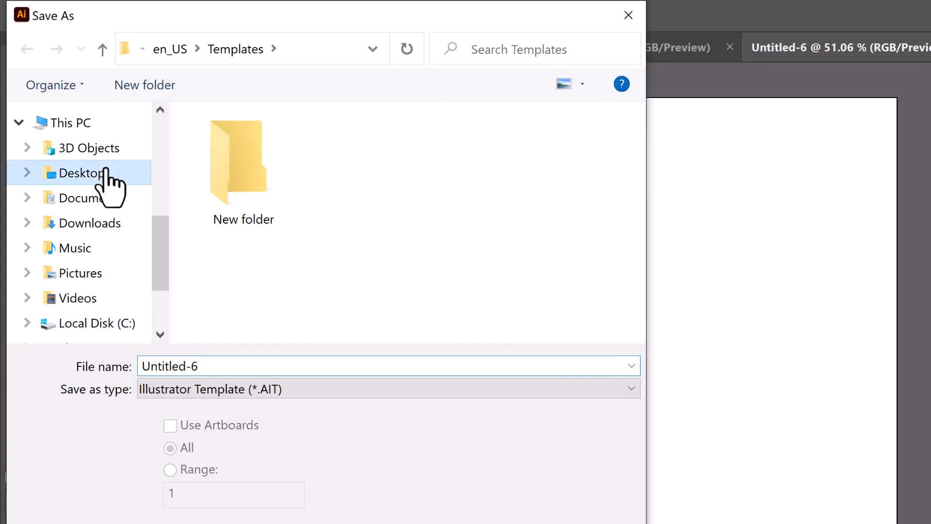
left_click(299, 364)
type("Ad")
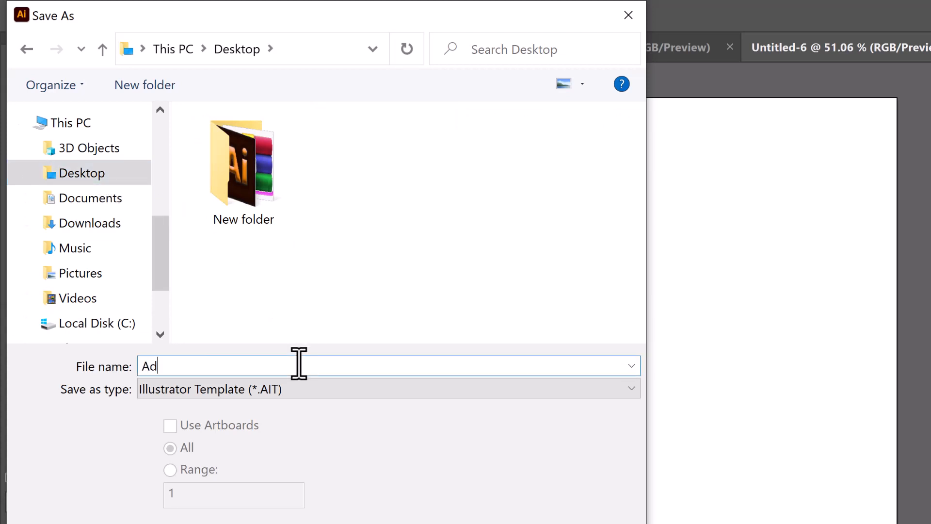
type("obe Illustrator Templates")
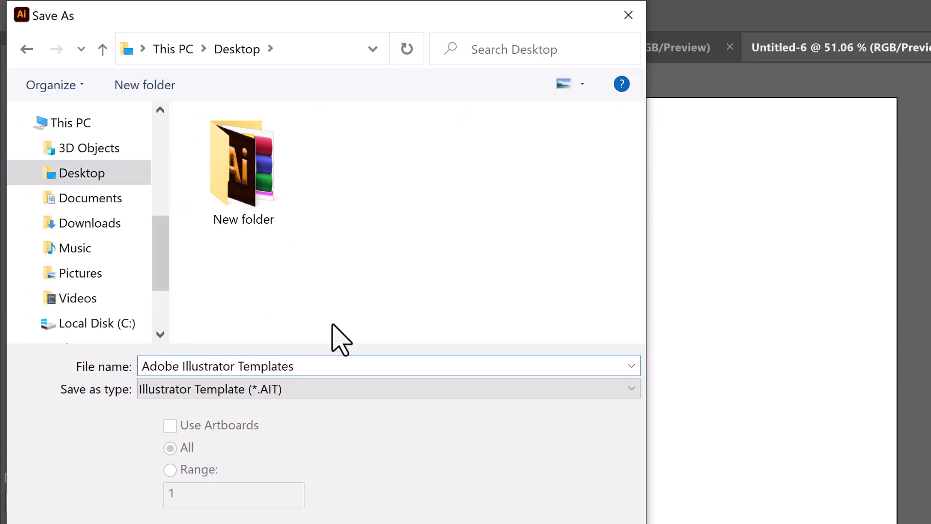
type(" 1")
Create a Temps folder on the Desktop and save the template inside it.
right_click(338, 222)
mouse_move(370, 443)
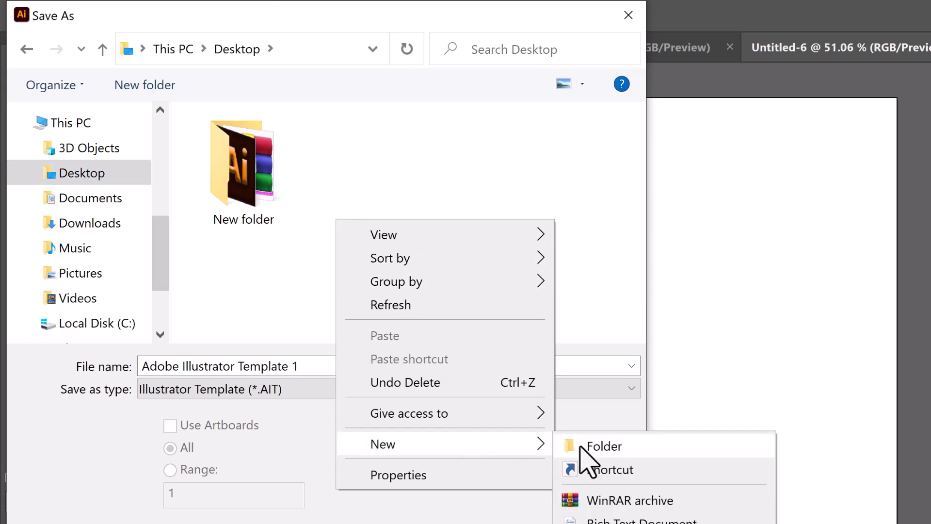
left_click(588, 465)
type("Temps")
key("Return")
double_click(376, 171)
key("Return")
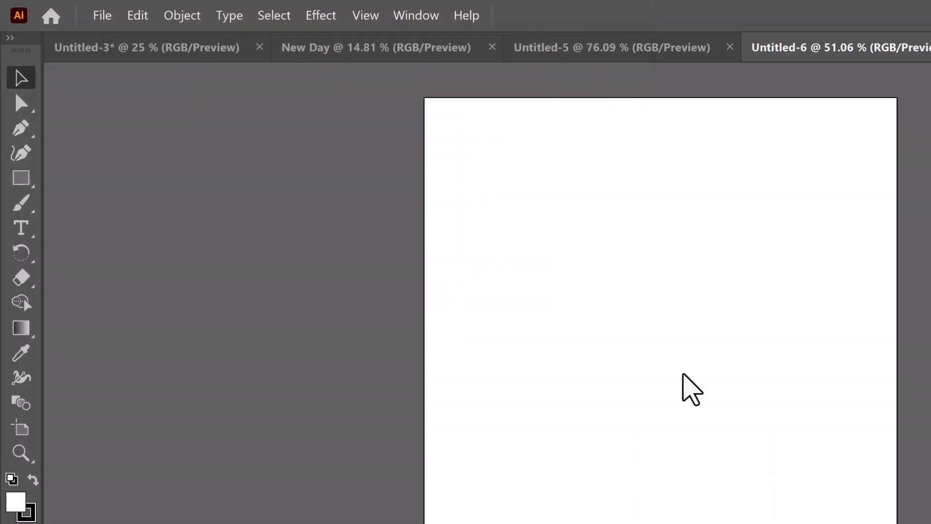
Close the saved document and create a new document from Adobe Illustrator Template 1 in the Desktop's Temps folder.
key("ctrl+w")
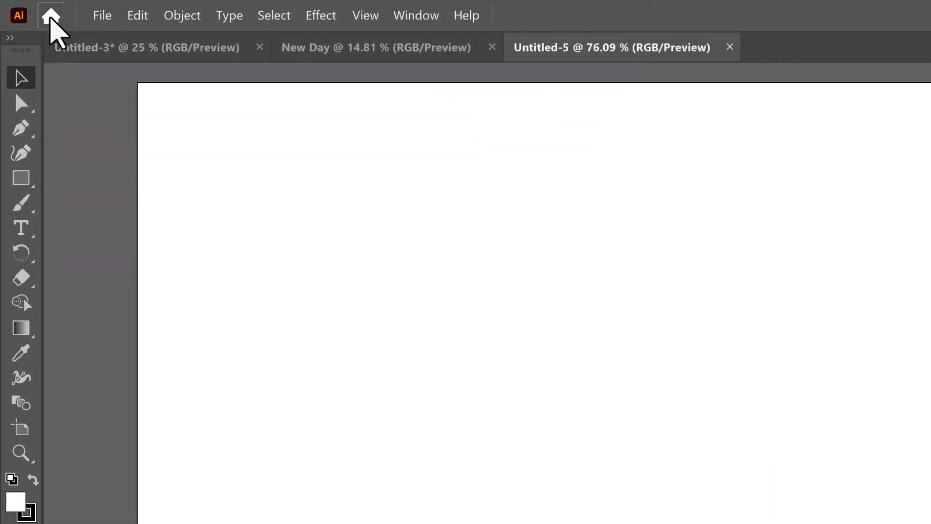
left_click(50, 17)
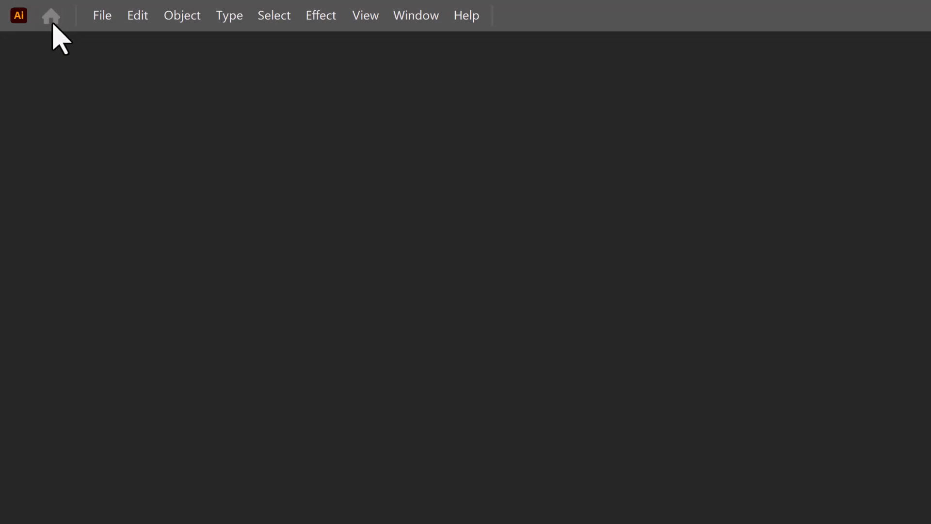
left_click(103, 18)
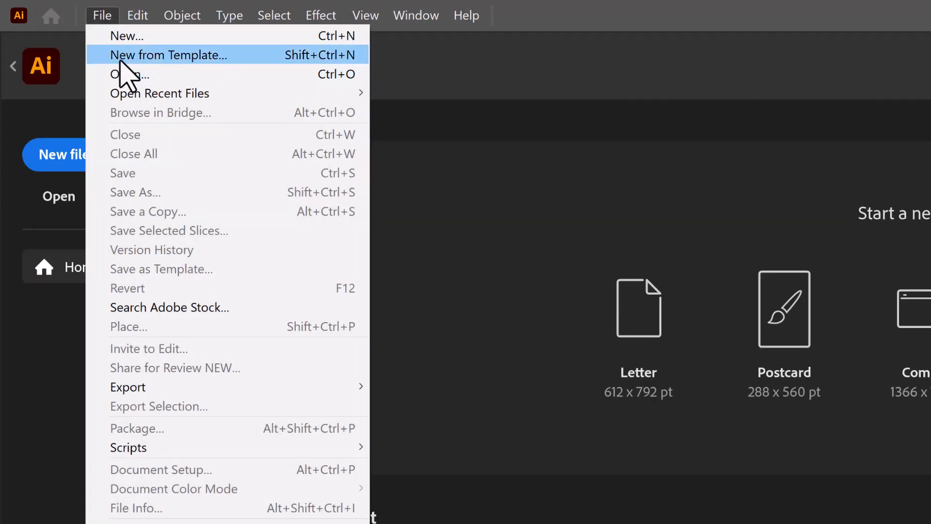
left_click(121, 56)
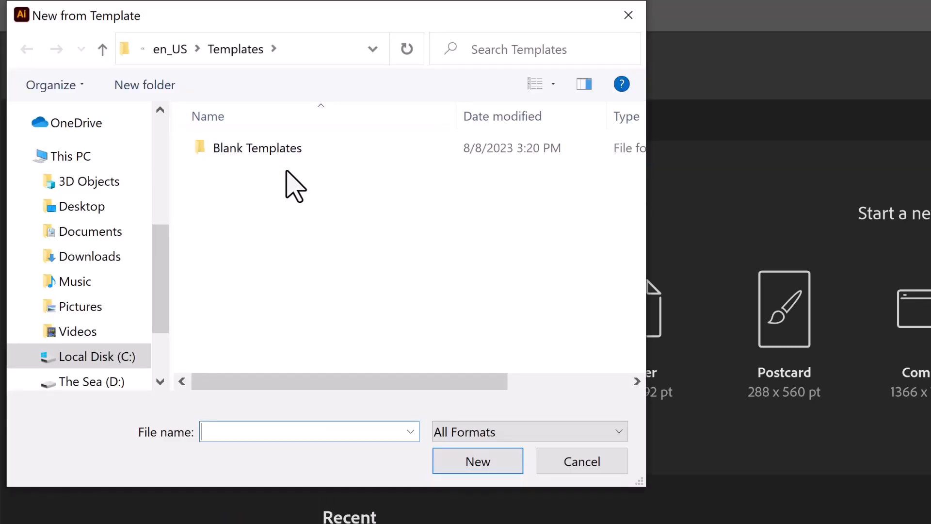
left_click(74, 207)
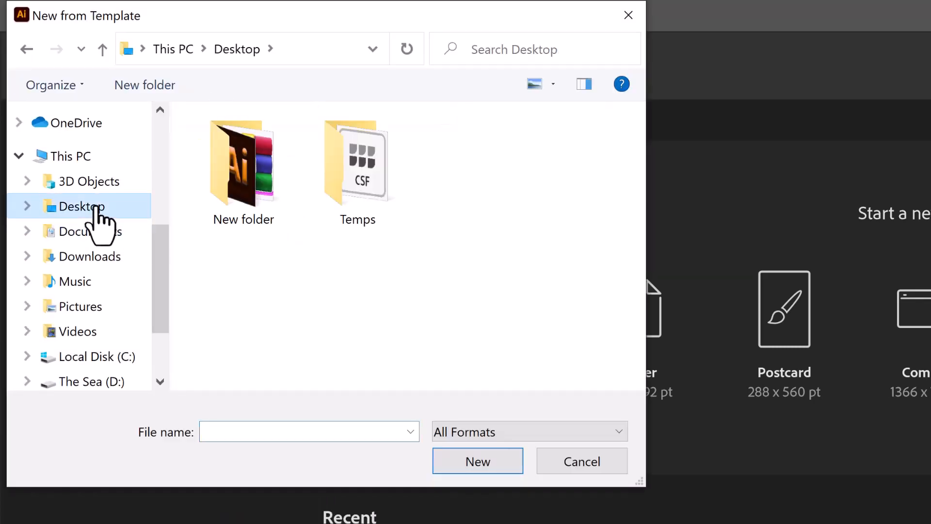
double_click(361, 197)
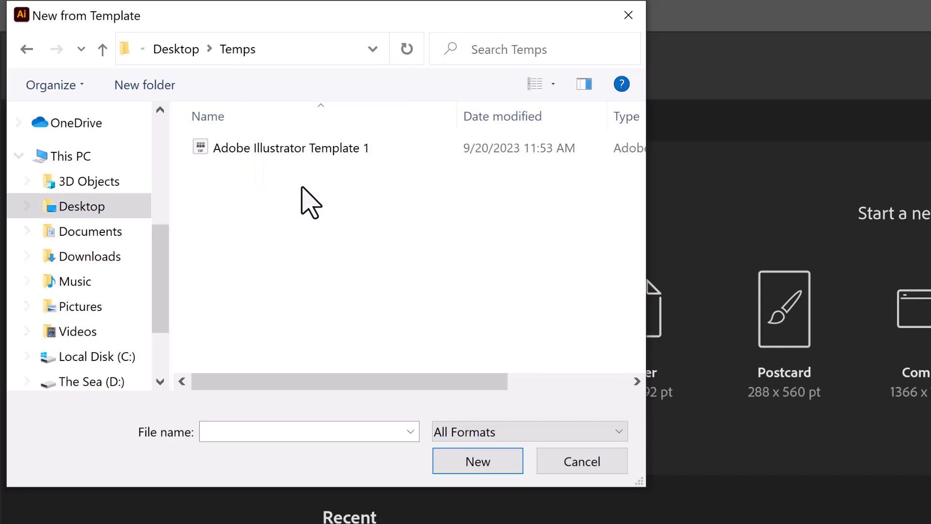
left_click(294, 154)
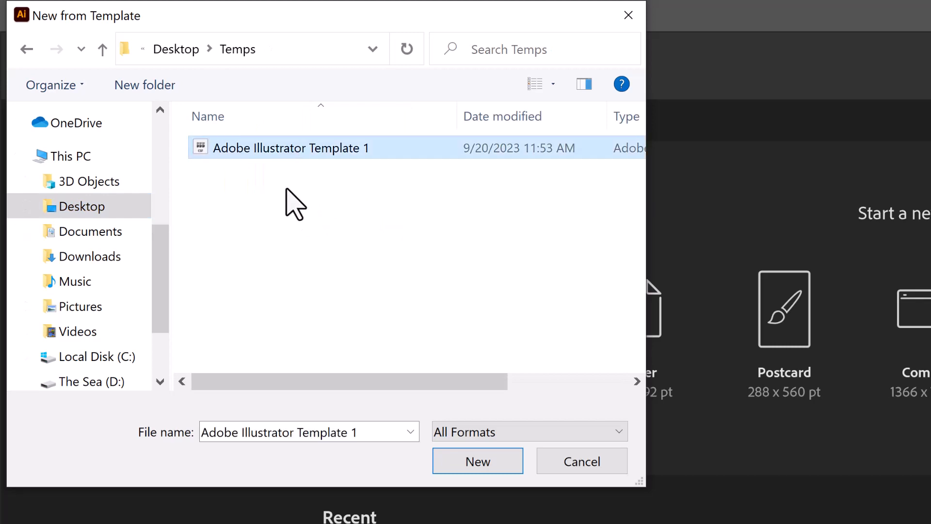
double_click(301, 162)
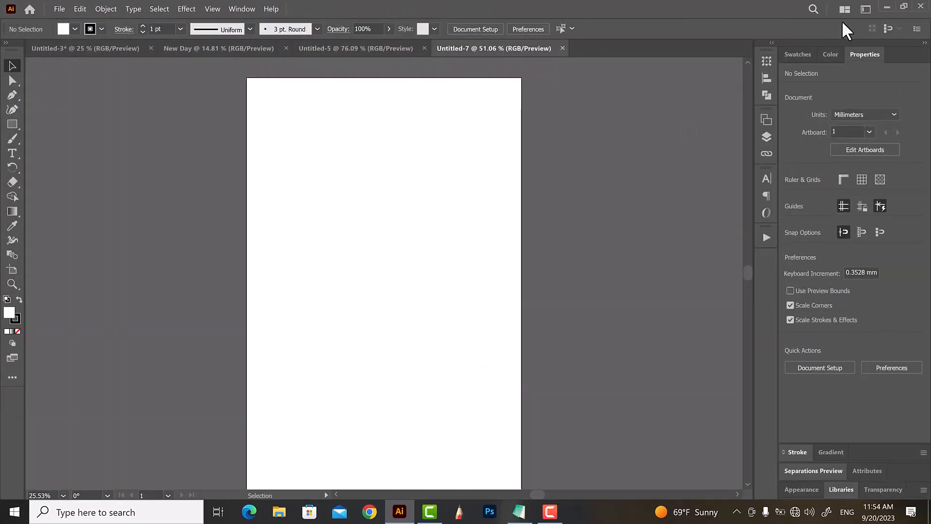
Try out other preset workspaces in place of Printing and Proofing, and switch to the Essentials workspace.
left_click(864, 11)
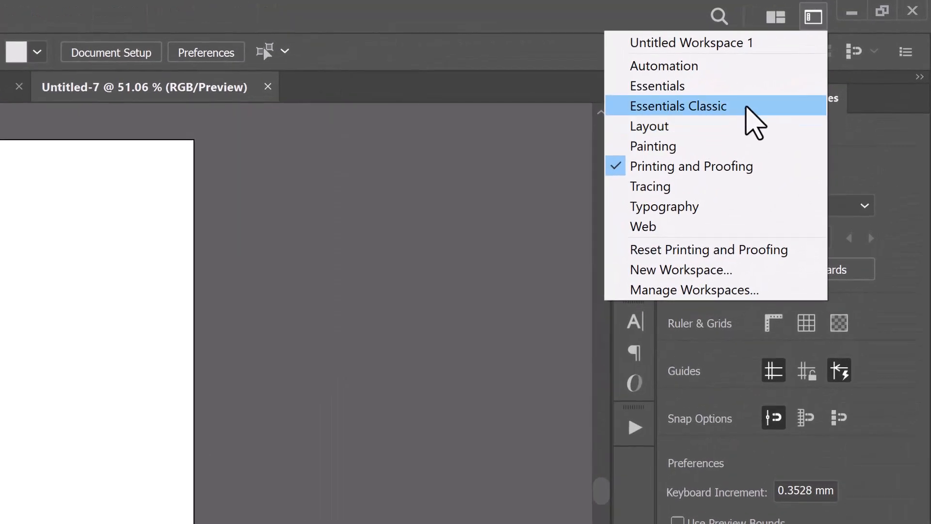
left_click(746, 106)
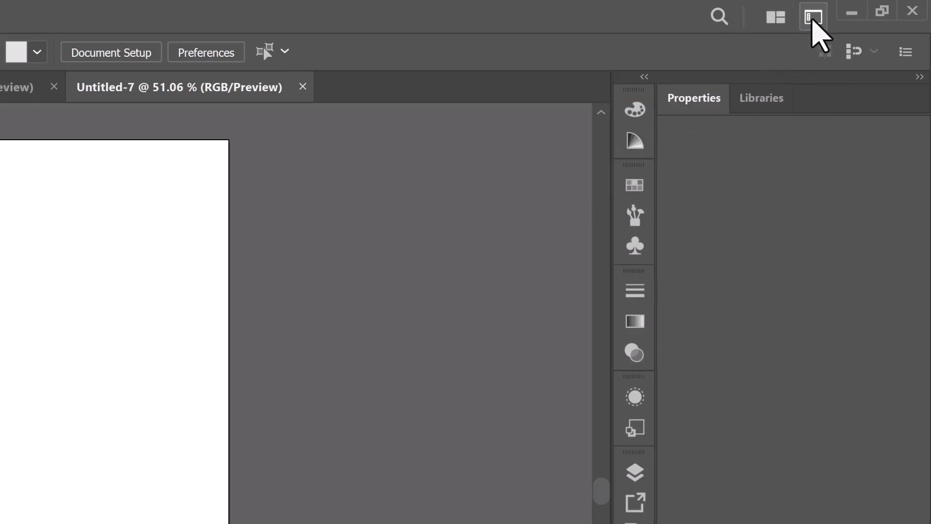
left_click(813, 20)
left_click(754, 86)
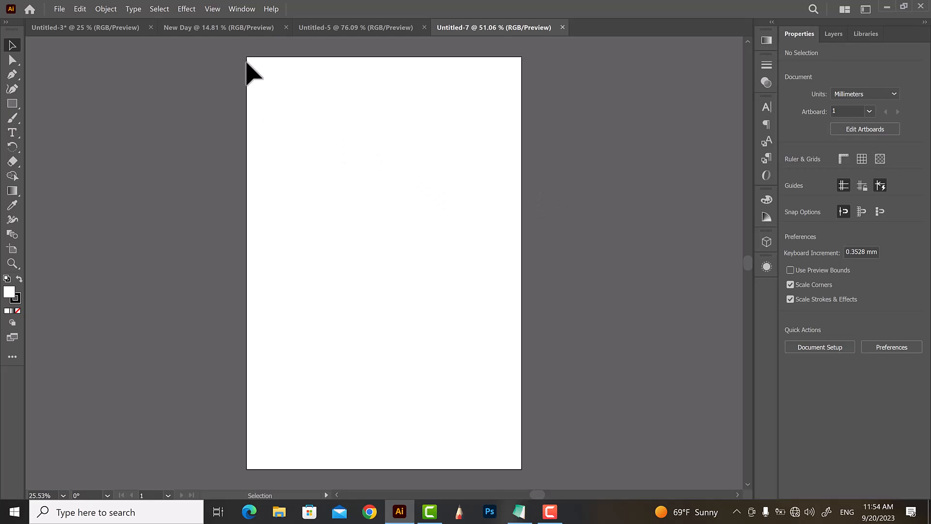
Add the Brushes panel to the workspace and collapse it to an icon.
left_click(242, 9)
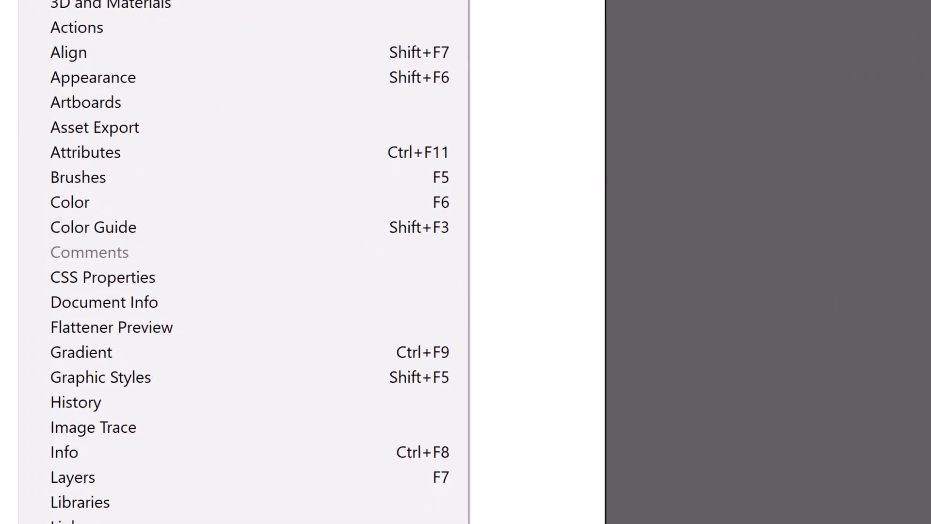
left_click(230, 176)
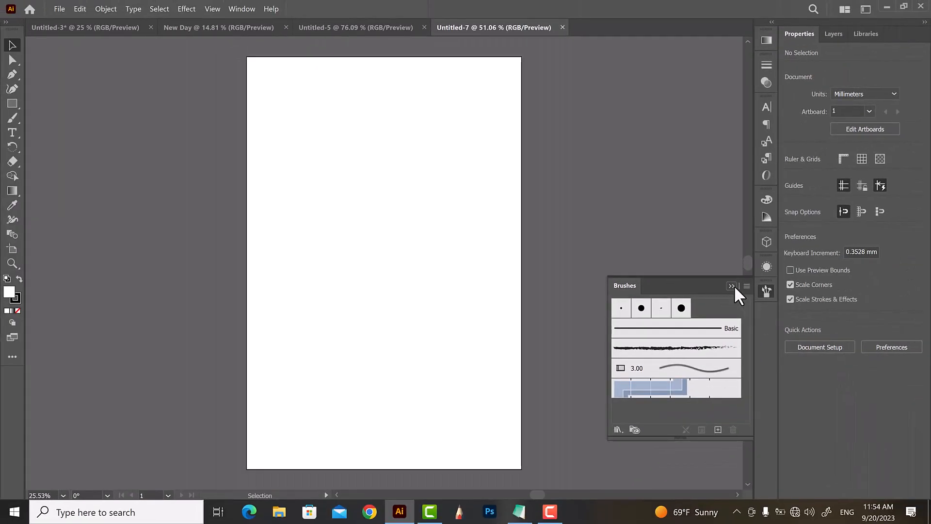
left_click(733, 286)
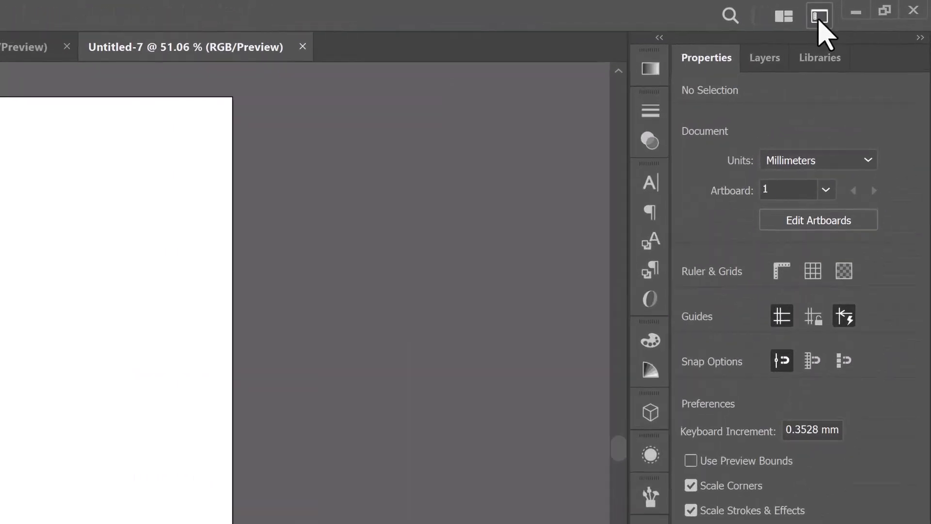
Save the current panel arrangement as a new workspace named Illustrate Style 1.
left_click(866, 9)
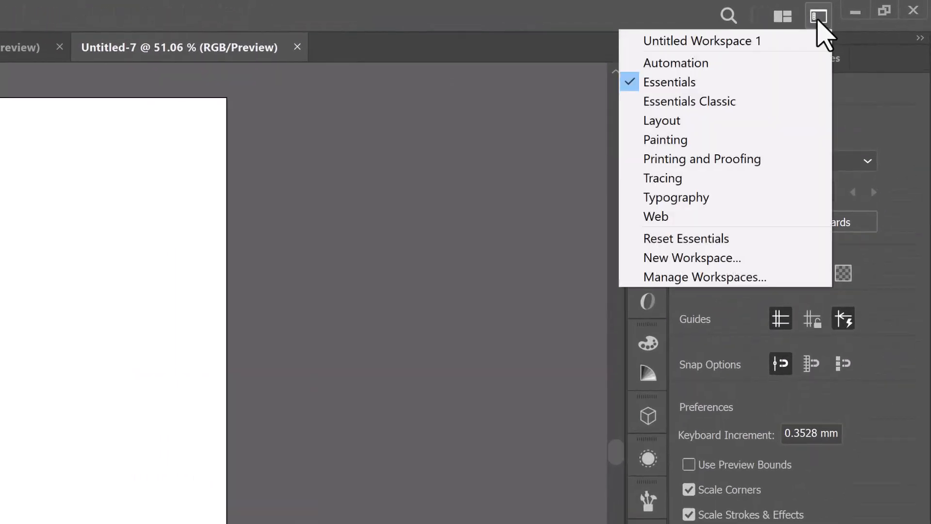
left_click(761, 262)
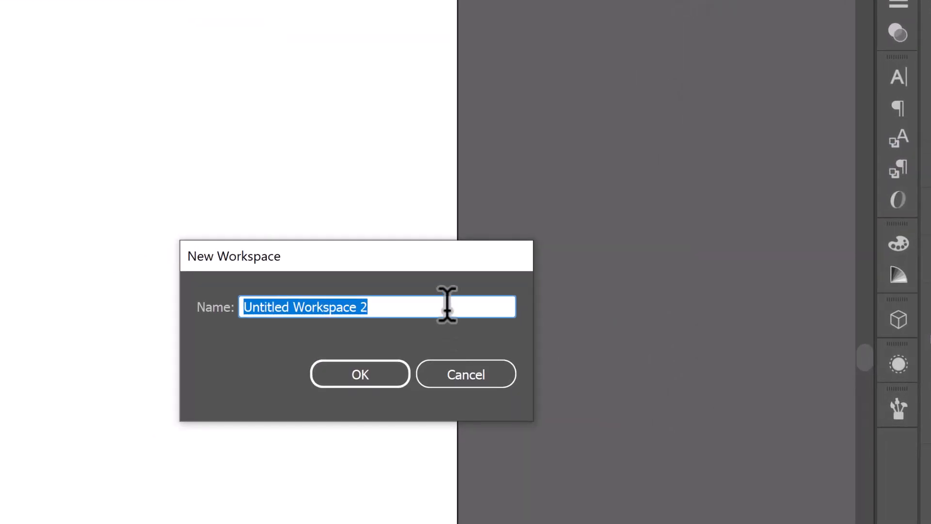
key("BackSpace")
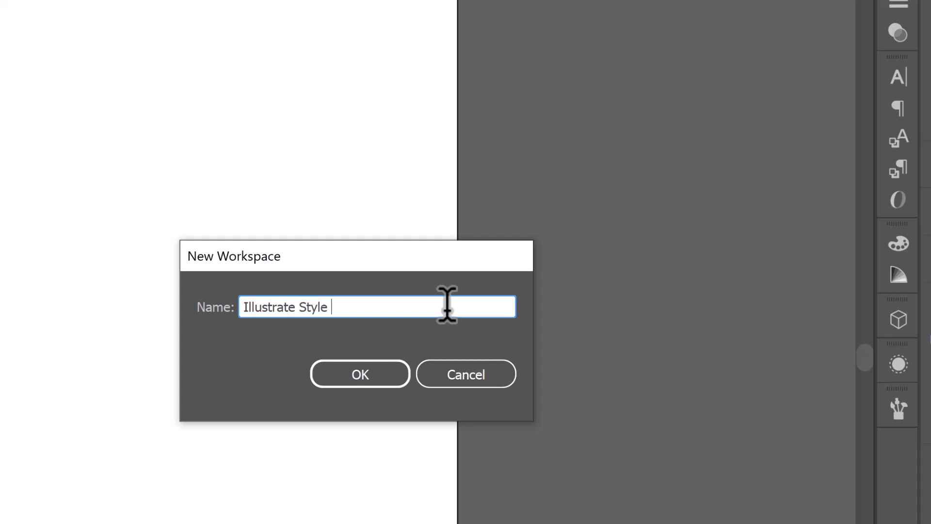
left_click(387, 378)
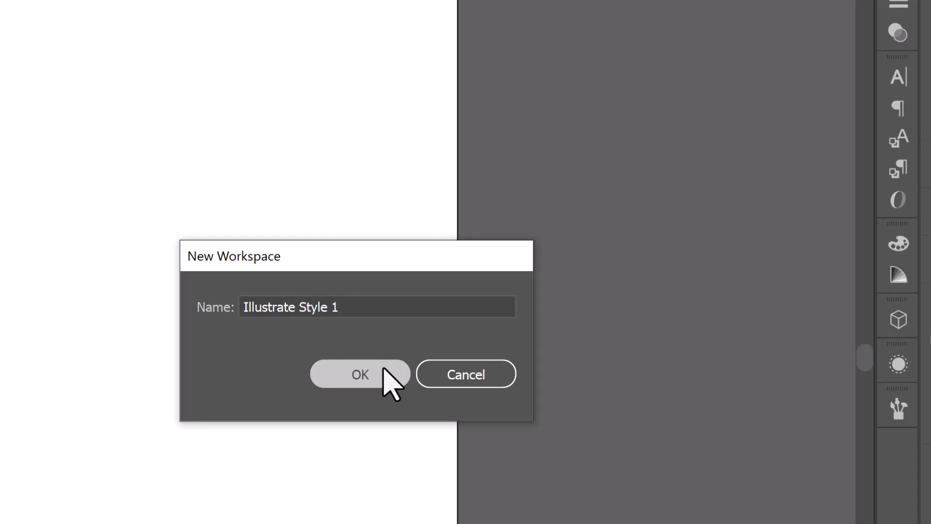
Switch to the Layout workspace and return to the custom Illustrate Style 1 workspace.
left_click(866, 9)
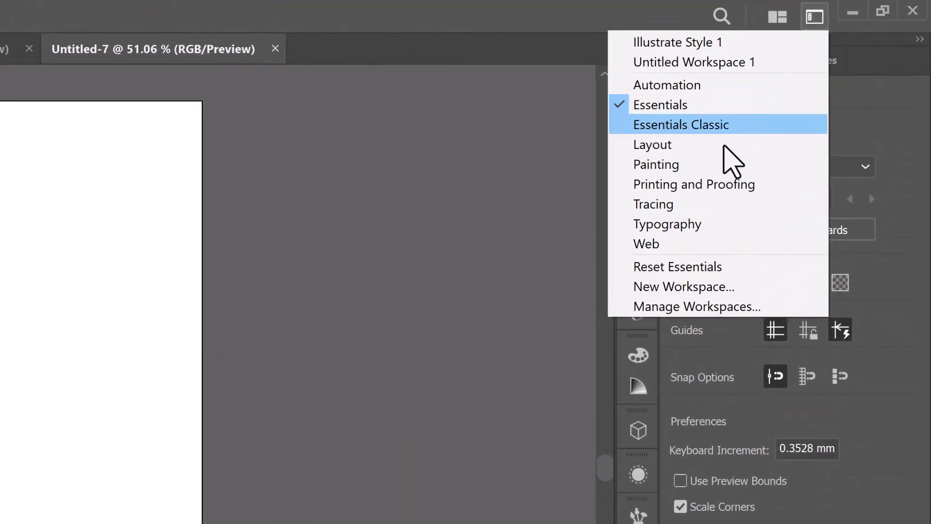
left_click(716, 150)
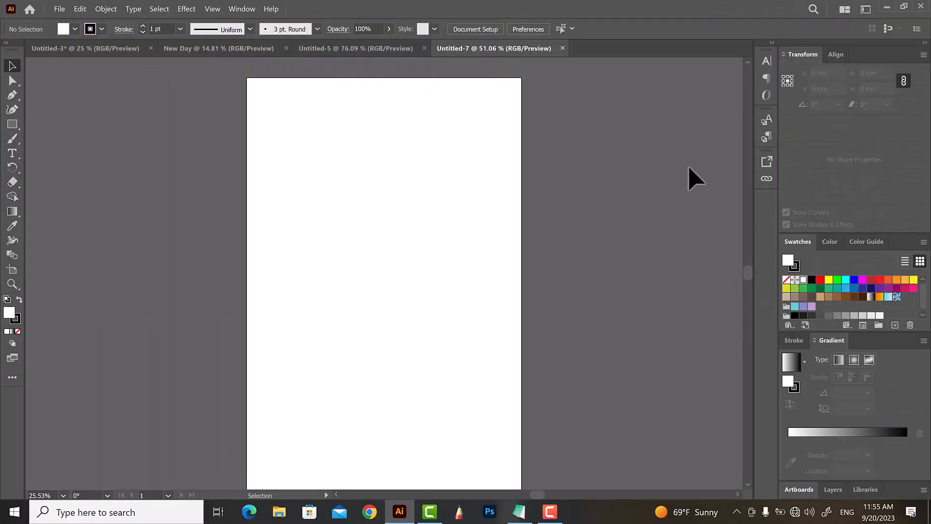
left_click(863, 10)
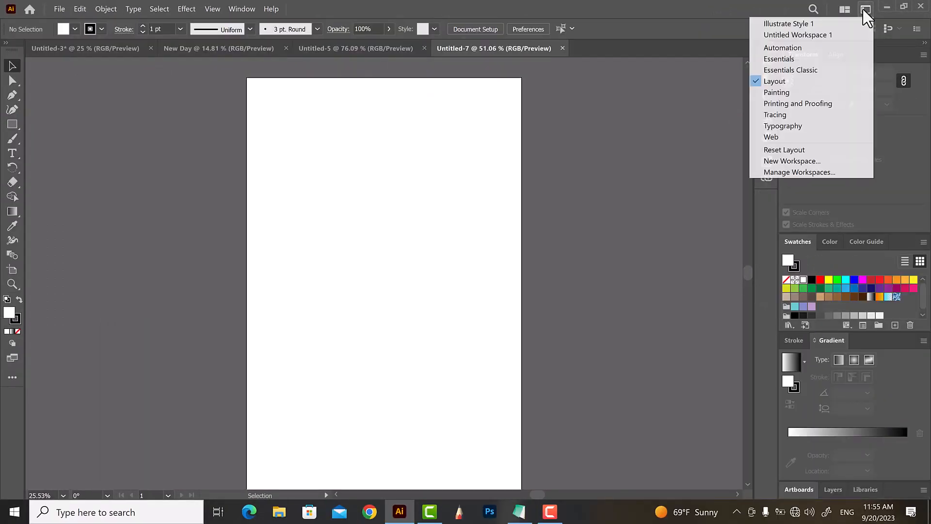
left_click(817, 24)
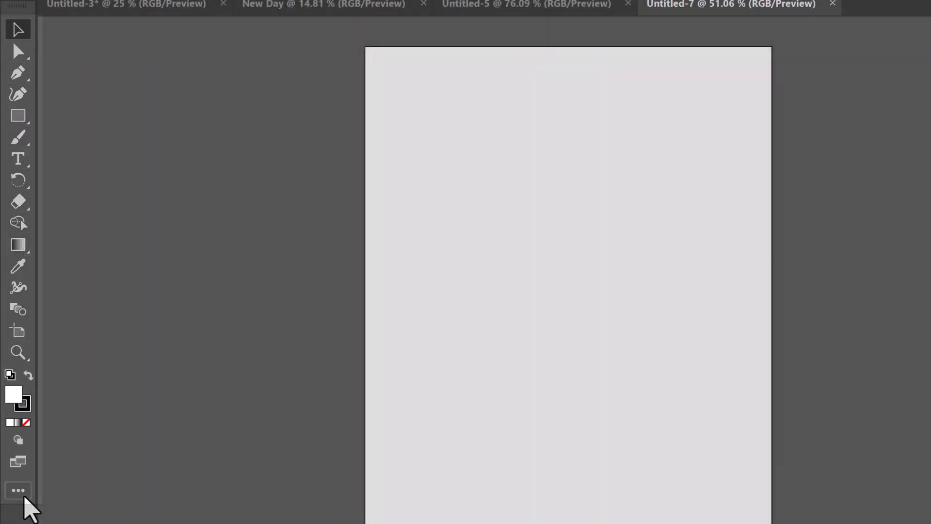
Show the full list of tools, browse its Select, Draw, Paint and Modify groups, and pick the Arc Tool.
left_click(25, 497)
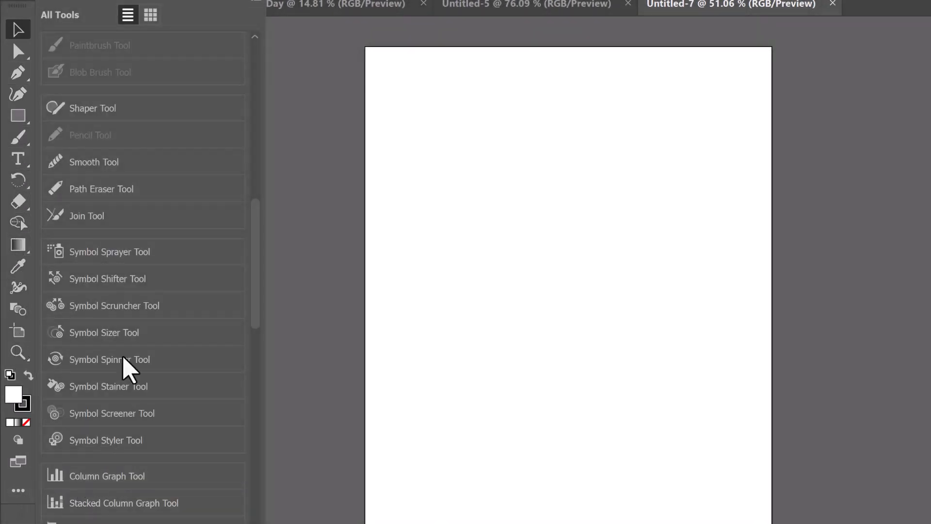
scroll(184, 80, "down", 20)
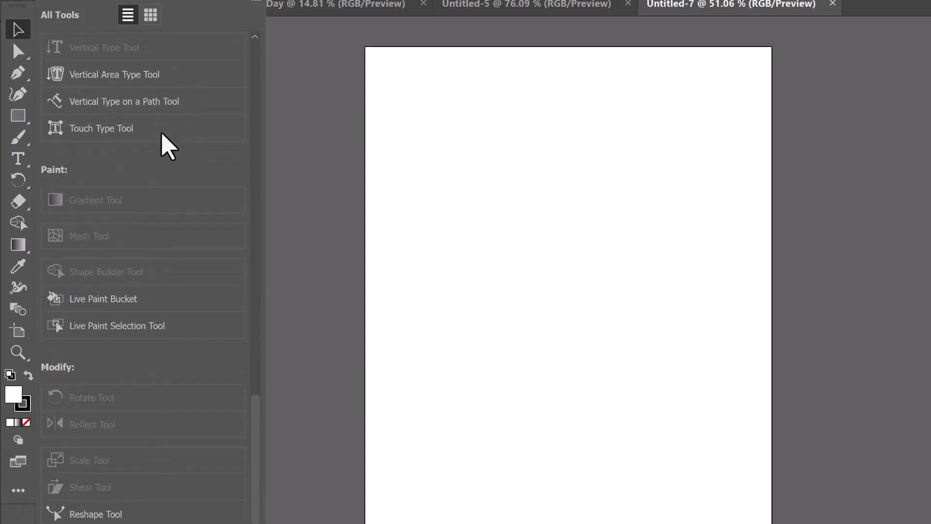
scroll(148, 340, "up", 20)
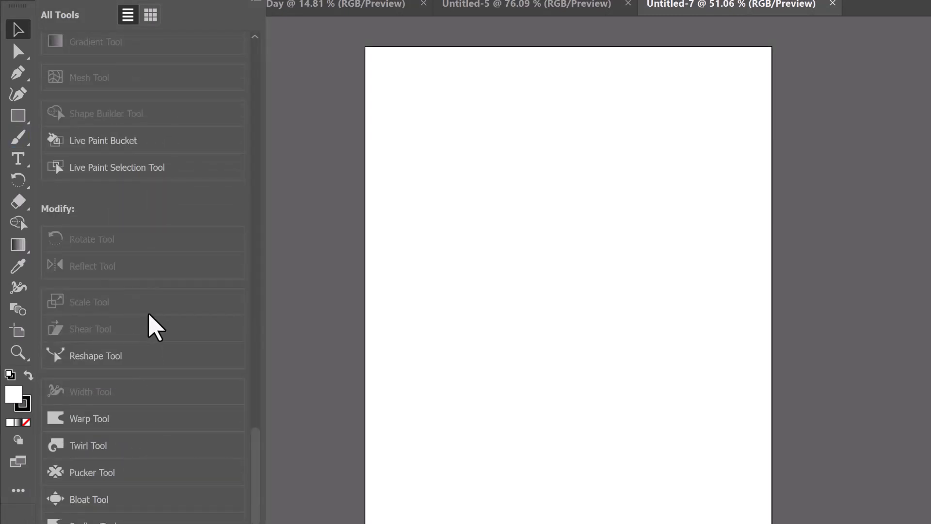
scroll(155, 322, "up", 15)
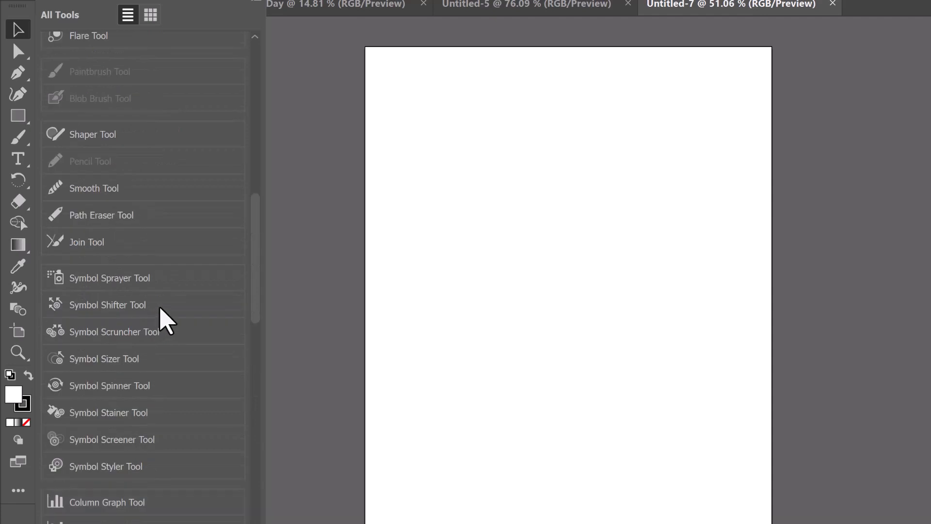
scroll(162, 295, "up", 4)
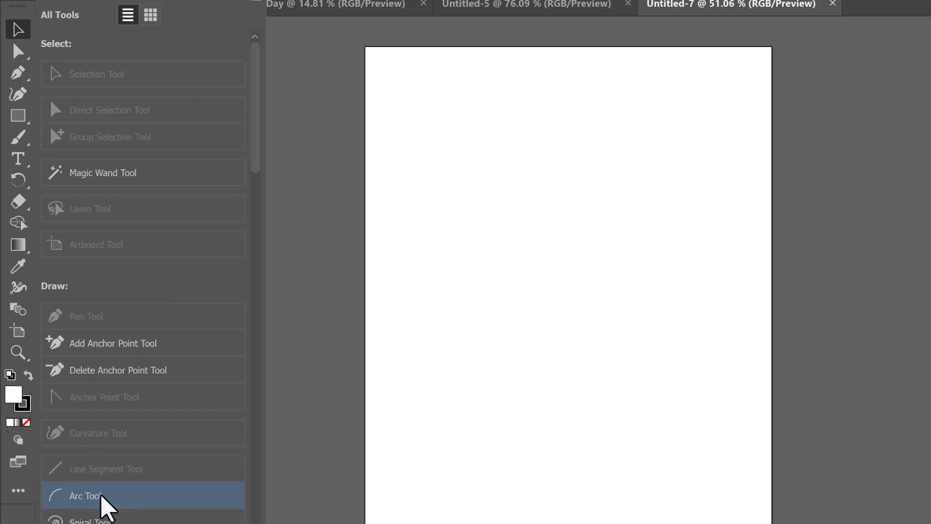
left_click(123, 494)
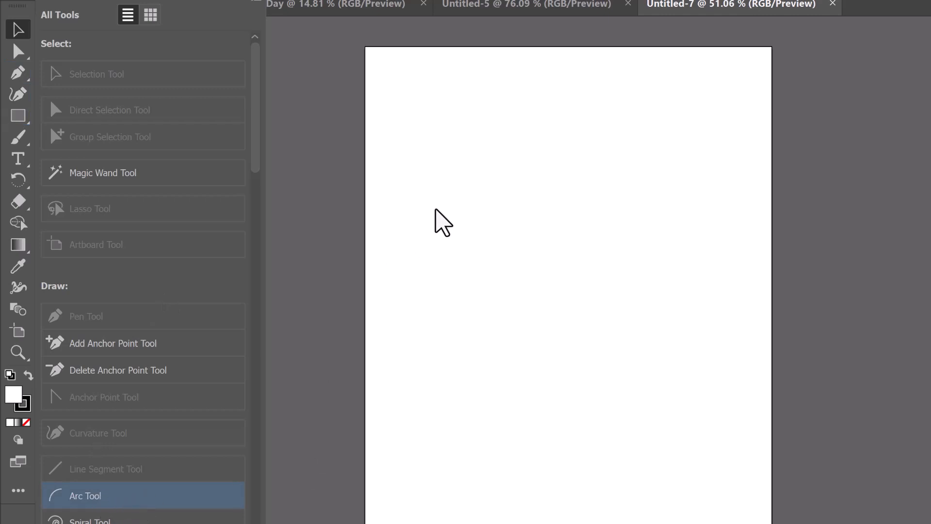
Draw three connected arcs forming a closed triangular outline on the blank artboard, and return to the Selection Tool.
mouse_move(441, 179)
left_mouse_down()
mouse_move(492, 200)
mouse_move(560, 288)
mouse_move(615, 191)
mouse_move(649, 203)
mouse_move(575, 153)
left_mouse_up()
left_click_drag(576, 153, 487, 213)
mouse_move(487, 213)
left_mouse_down()
mouse_move(435, 174)
mouse_move(441, 180)
left_mouse_up()
key("v")
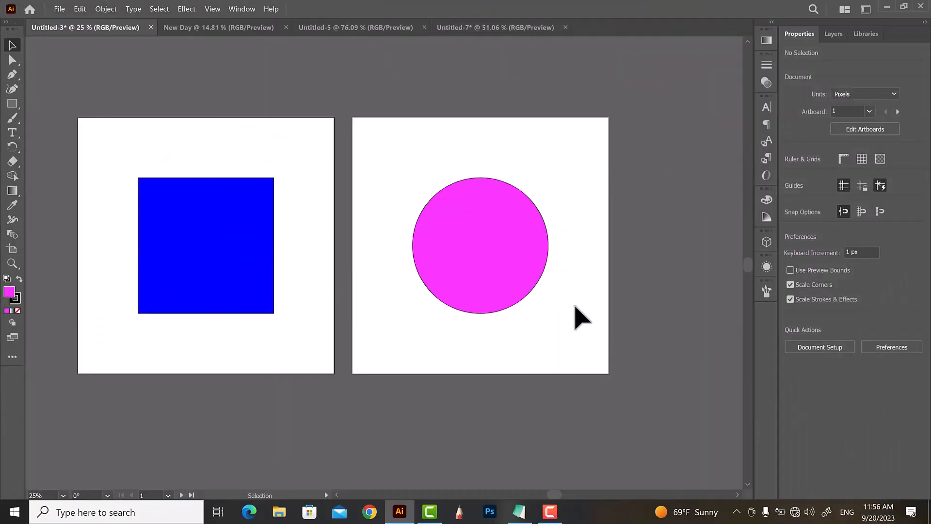
Show the document with the blue square and magenta circle artboards in Presentation Mode.
scroll(598, 333, "down", 1)
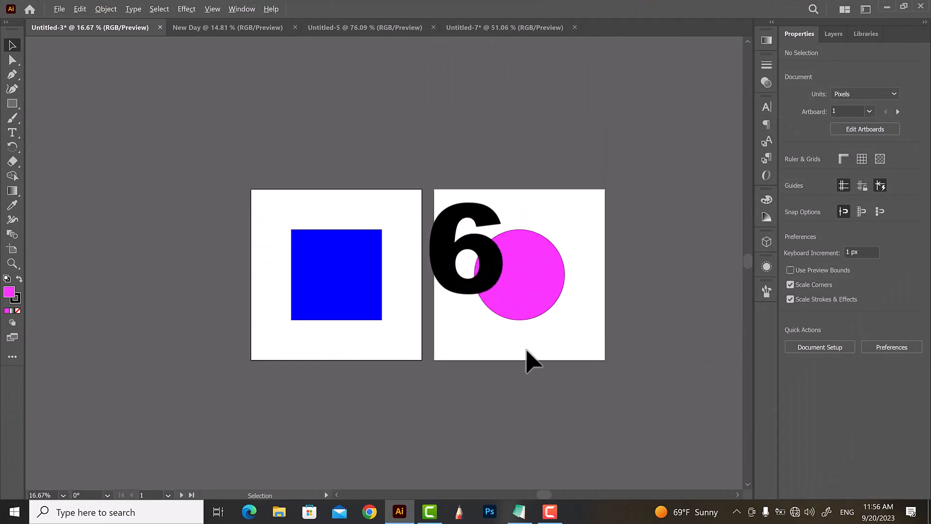
scroll(475, 361, "up", 1)
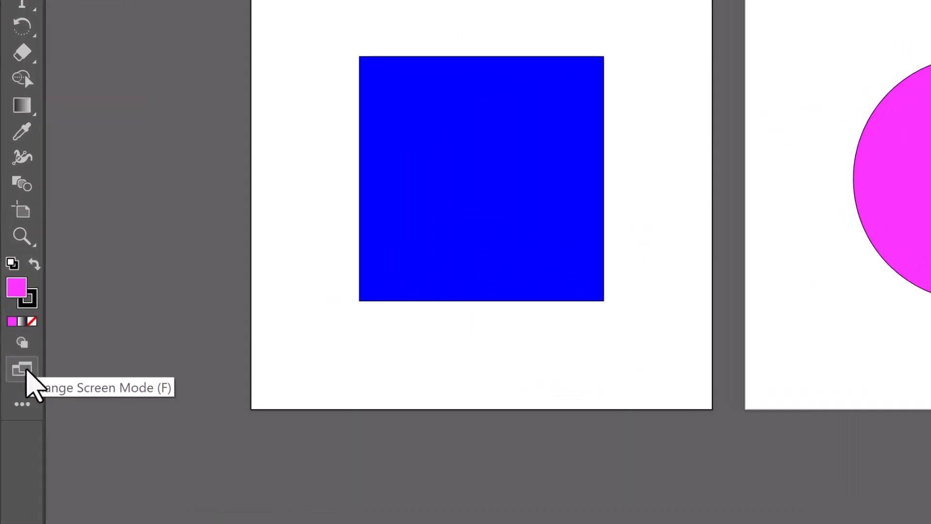
left_click(13, 337)
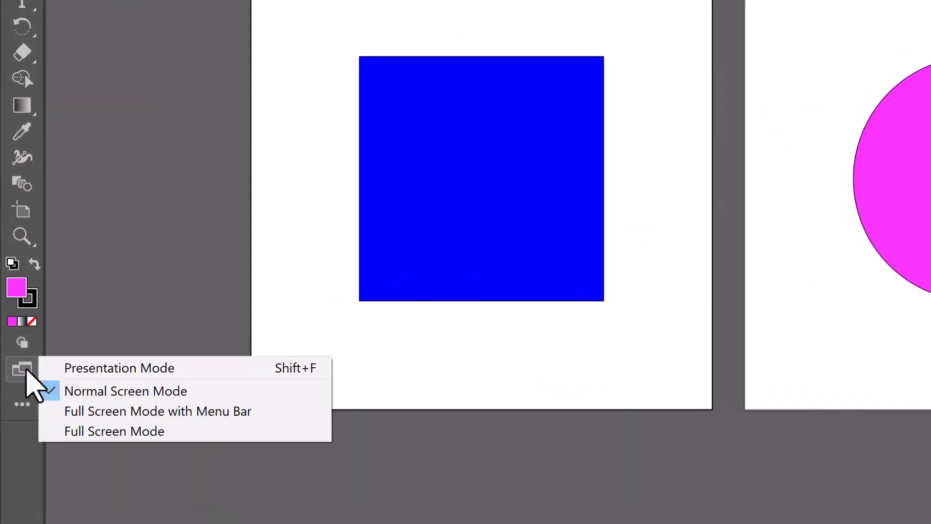
left_click(91, 370)
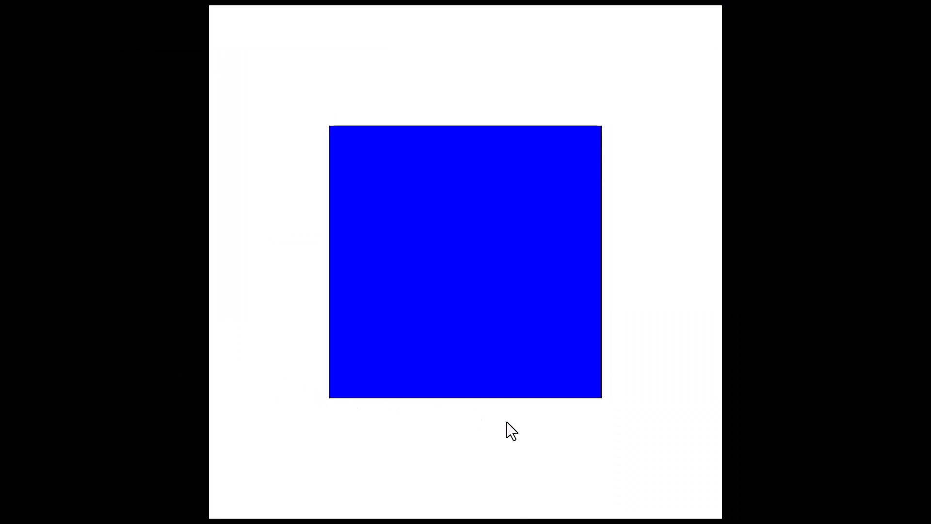
Page forward to the circle artboard, back to the square and forward again, and exit the presentation.
key("Right")
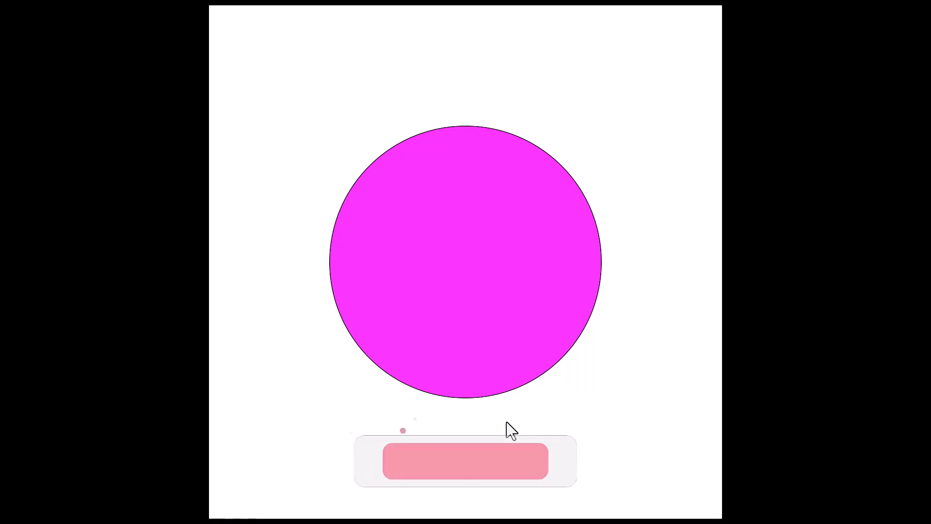
key("Left")
key("Right")
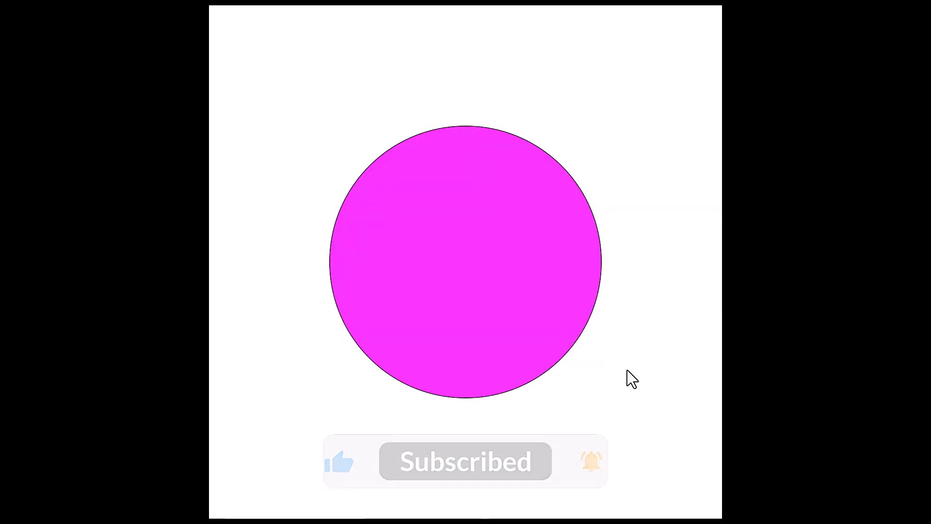
key("Escape")
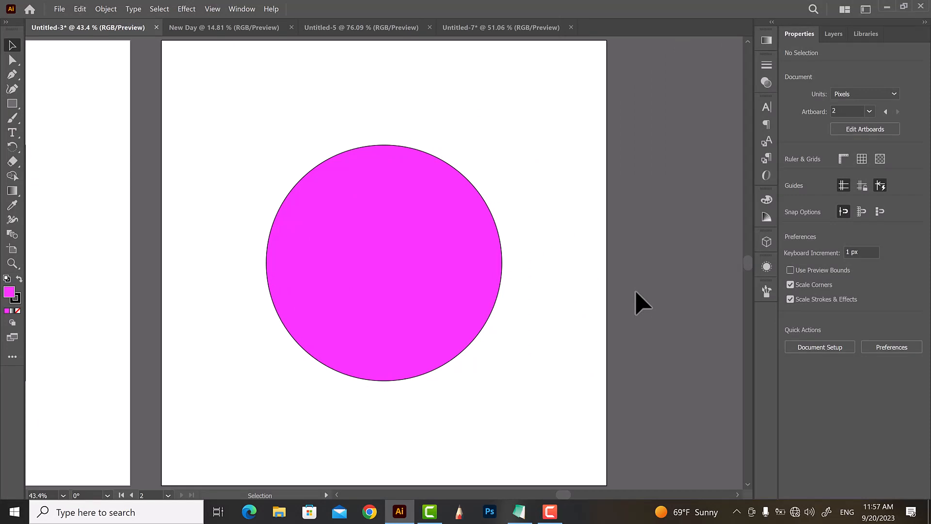
scroll(635, 292, "down", 3)
scroll(635, 344, "up", 2)
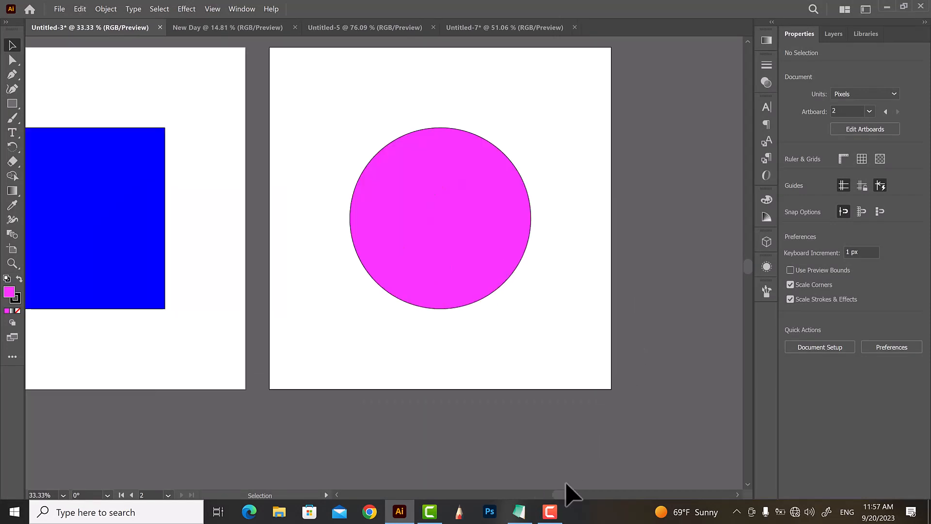
left_click(553, 517)
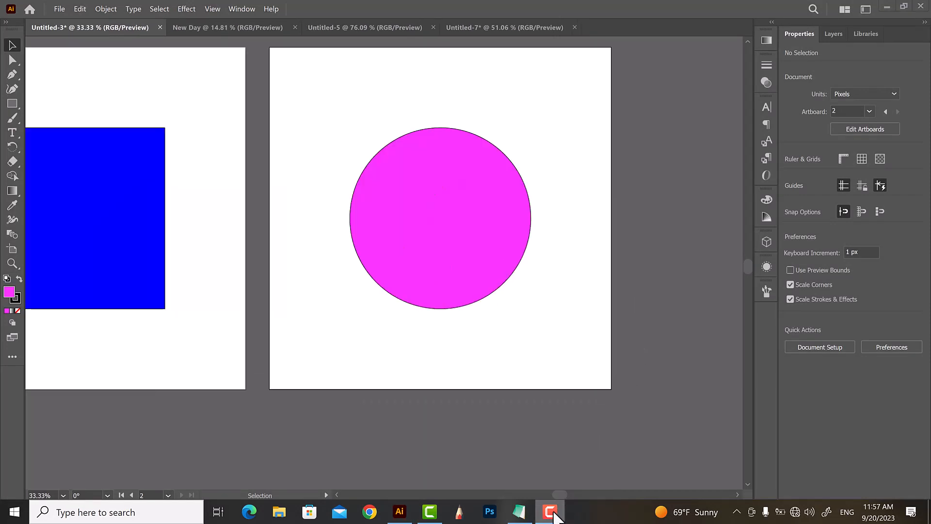